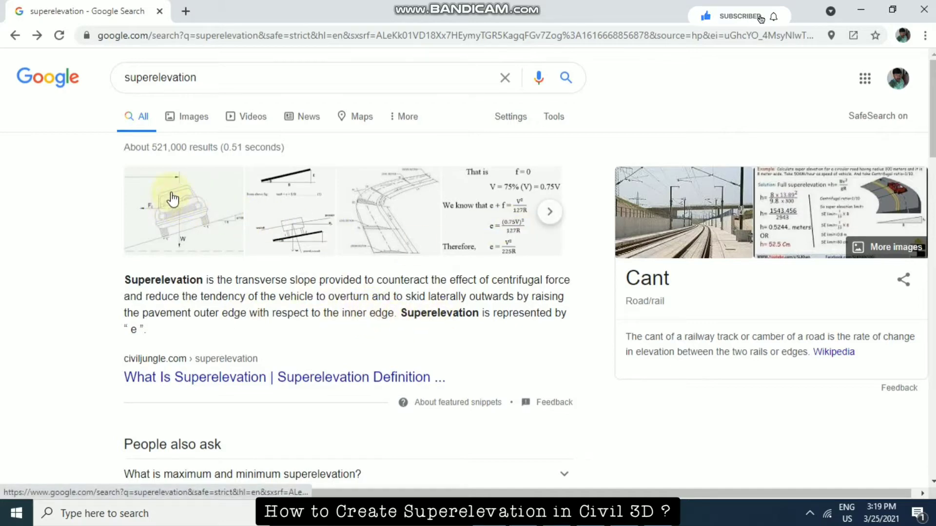
- Browse the web image results for superelevation and open the diagram of a red car on a banked curve
{"action": "left_click", "coordinate": [548, 213]}
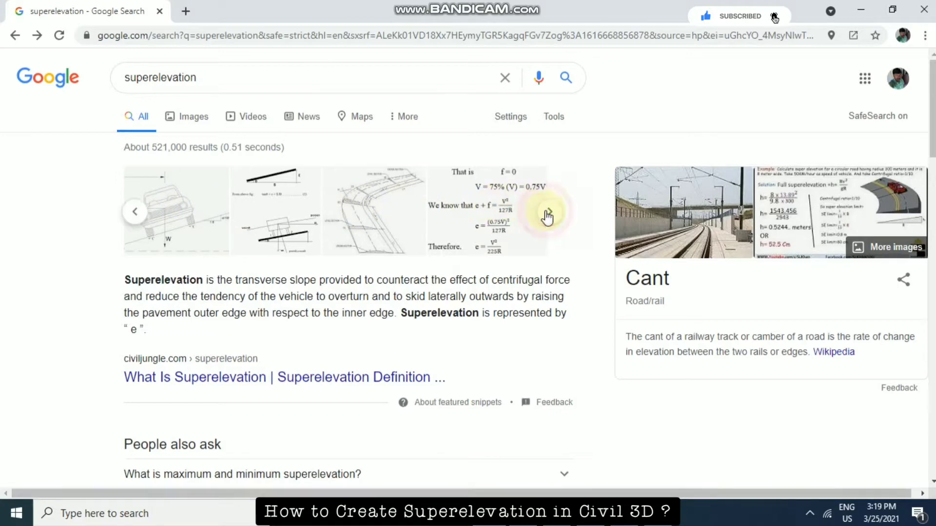
{"action": "left_click", "coordinate": [517, 210]}
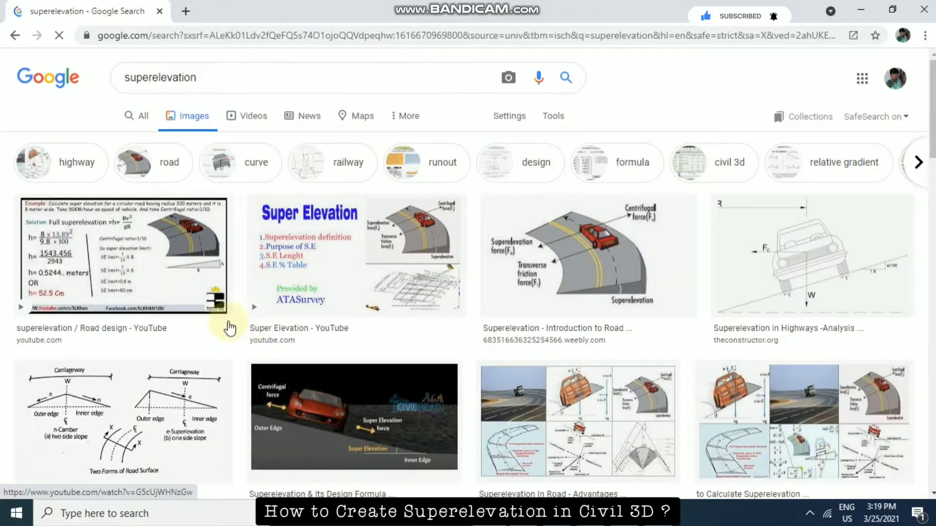
{"action": "left_click", "coordinate": [633, 243]}
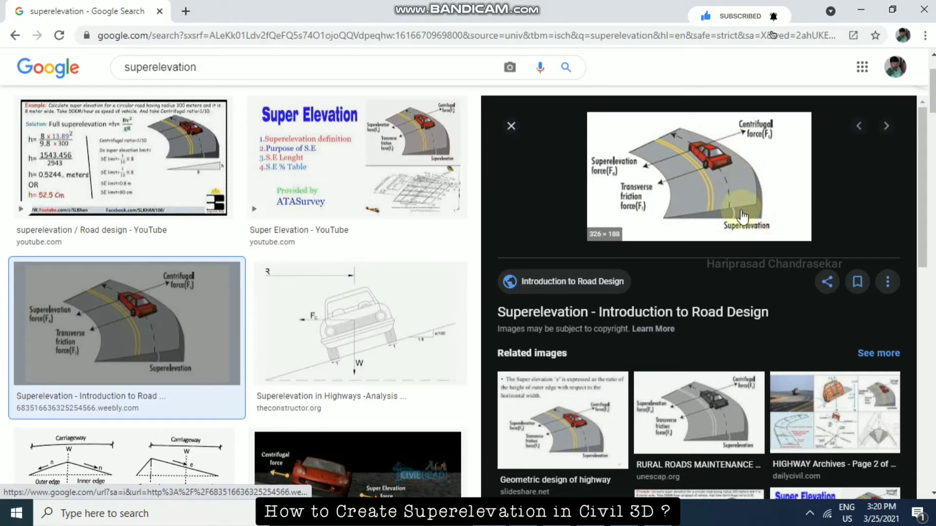
- Switch to Civil 3D and start a new centerline alignment layout with the Proposed style and All Labels set
{"action": "left_click", "coordinate": [859, 8]}
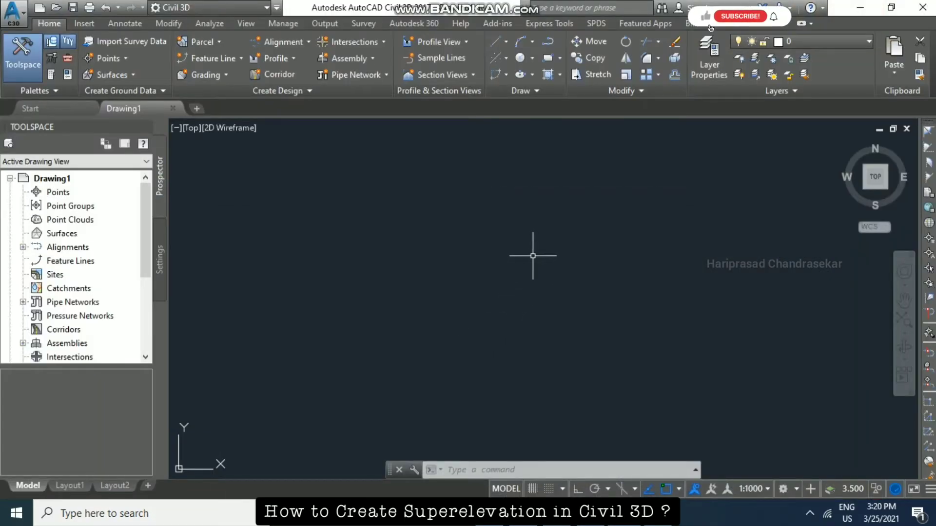
{"action": "left_click", "coordinate": [307, 42]}
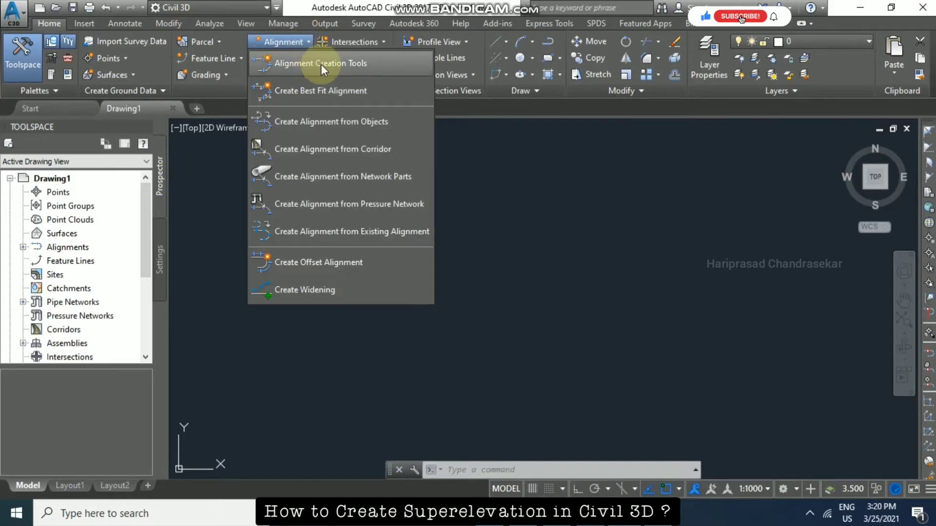
{"action": "left_click", "coordinate": [321, 64]}
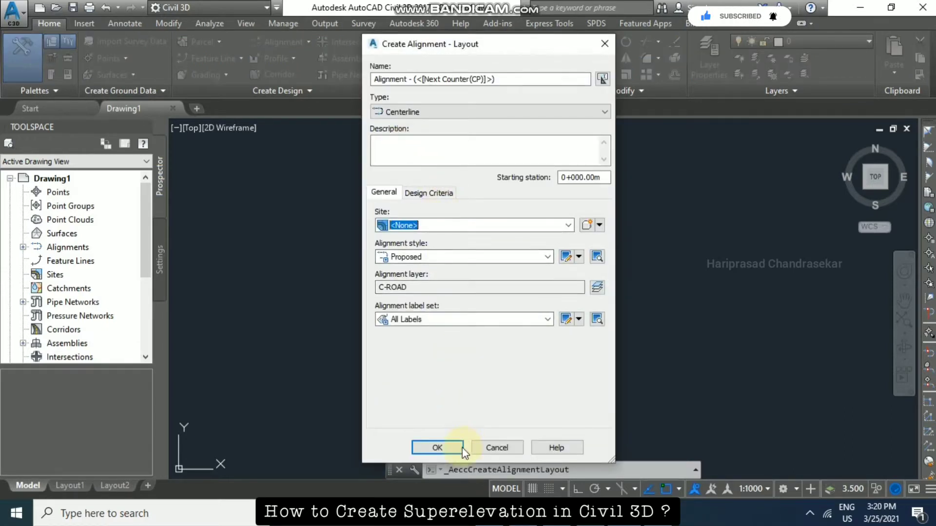
{"action": "left_click", "coordinate": [439, 448]}
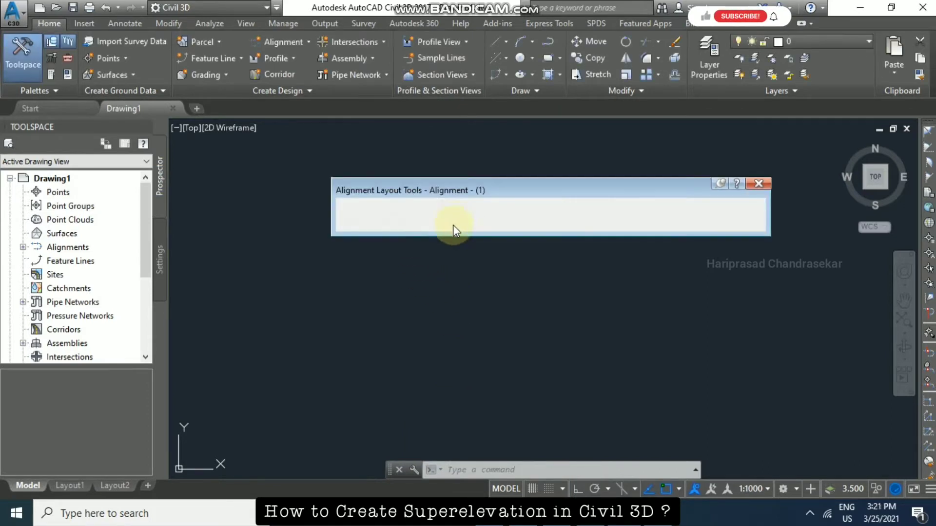
- Draw the alignment as tangents with curves through six points in a zigzag path, and close the alignment layout tools
{"action": "left_click", "coordinate": [360, 209]}
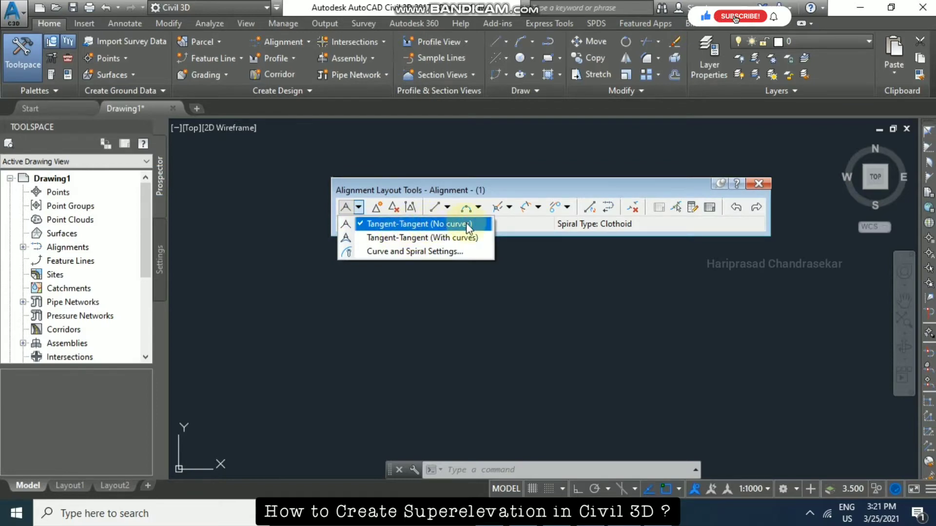
{"action": "left_click", "coordinate": [422, 239]}
{"action": "left_click_drag", "start_coordinate": [614, 192], "coordinate": [603, 133]}
{"action": "left_click", "coordinate": [291, 371]}
{"action": "left_click", "coordinate": [367, 260]}
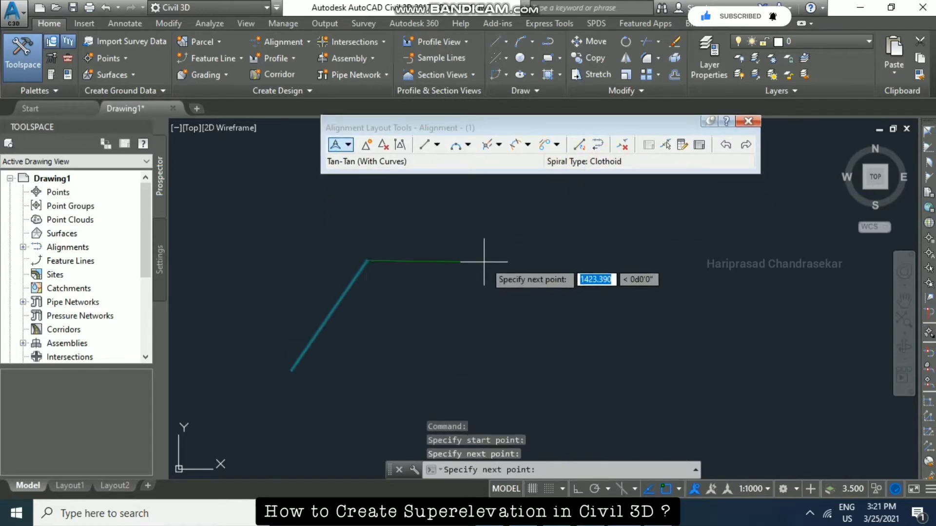
{"action": "left_click", "coordinate": [508, 263]}
{"action": "middle_click_drag", "start_coordinate": [585, 268], "coordinate": [538, 306]}
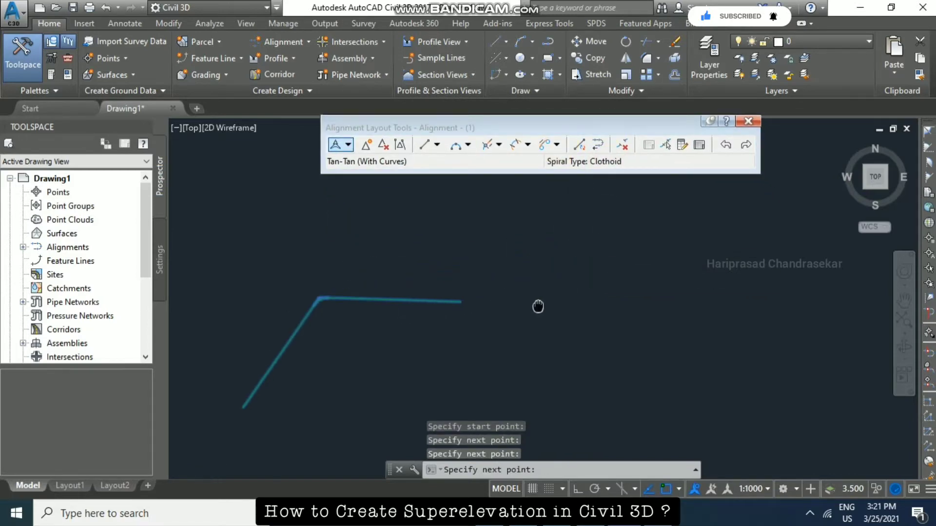
{"action": "middle_click_drag", "start_coordinate": [560, 382], "coordinate": [534, 307]}
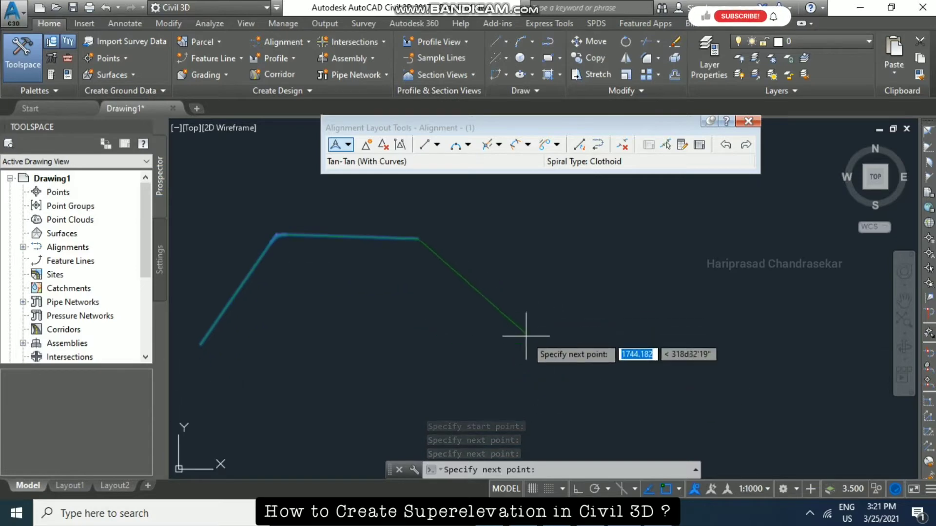
{"action": "left_click", "coordinate": [526, 336]}
{"action": "left_click", "coordinate": [649, 239]}
{"action": "left_click", "coordinate": [579, 209]}
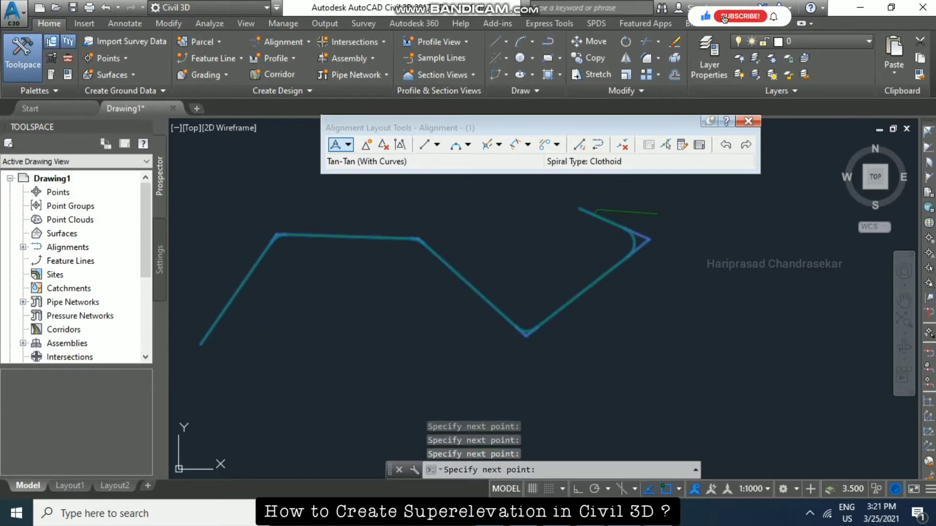
{"action": "key", "text": "Return"}
{"action": "scroll", "coordinate": [251, 225], "scroll_direction": "up", "scroll_amount": 2}
{"action": "scroll", "coordinate": [336, 243], "scroll_direction": "down", "scroll_amount": 2}
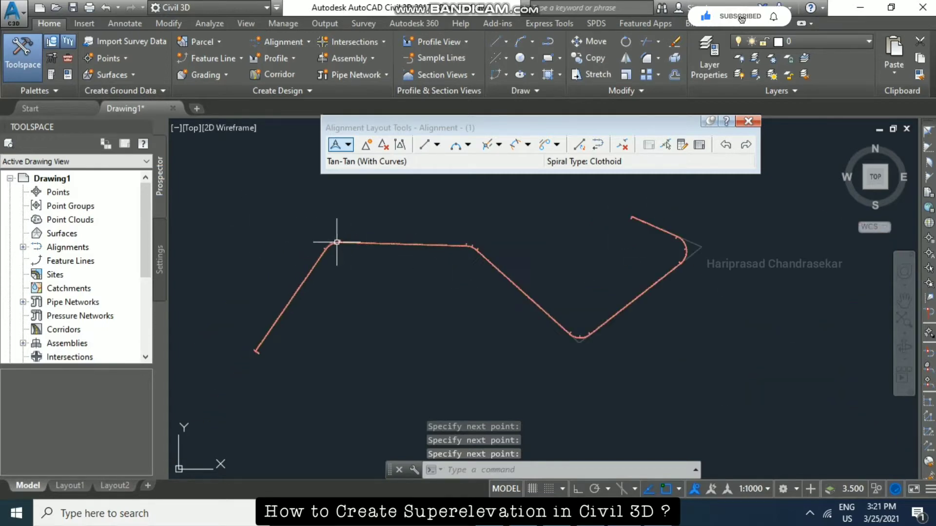
{"action": "key", "text": "Escape"}
{"action": "key", "text": "Escape"}
{"action": "key", "text": "Escape"}
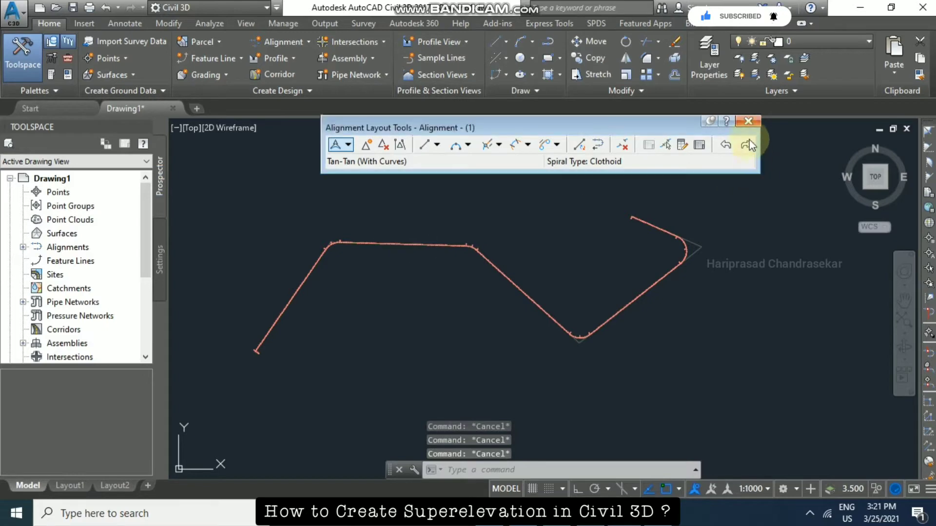
{"action": "left_click", "coordinate": [748, 121]}
- Select the alignment at its first curve and start the Calculate Superelevation wizard for it
{"action": "scroll", "coordinate": [376, 250], "scroll_direction": "up", "scroll_amount": 5}
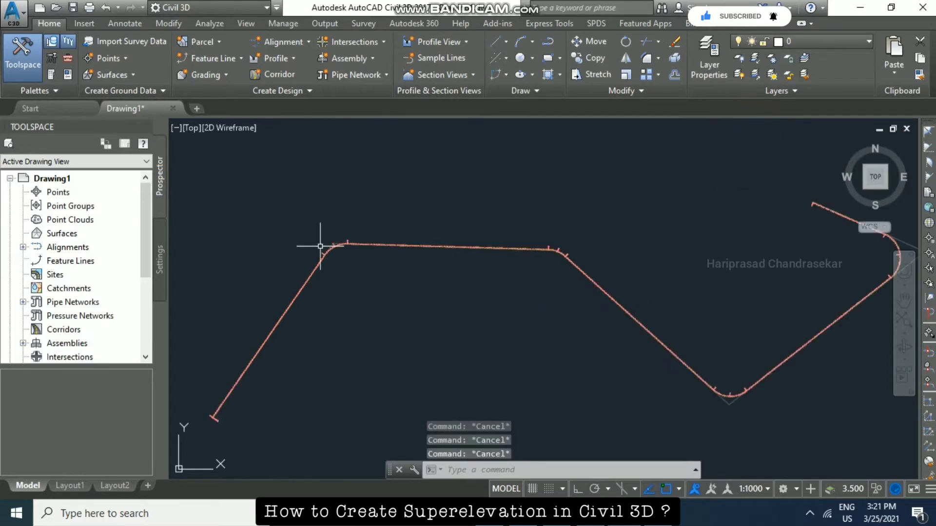
{"action": "scroll", "coordinate": [350, 232], "scroll_direction": "down", "scroll_amount": 2}
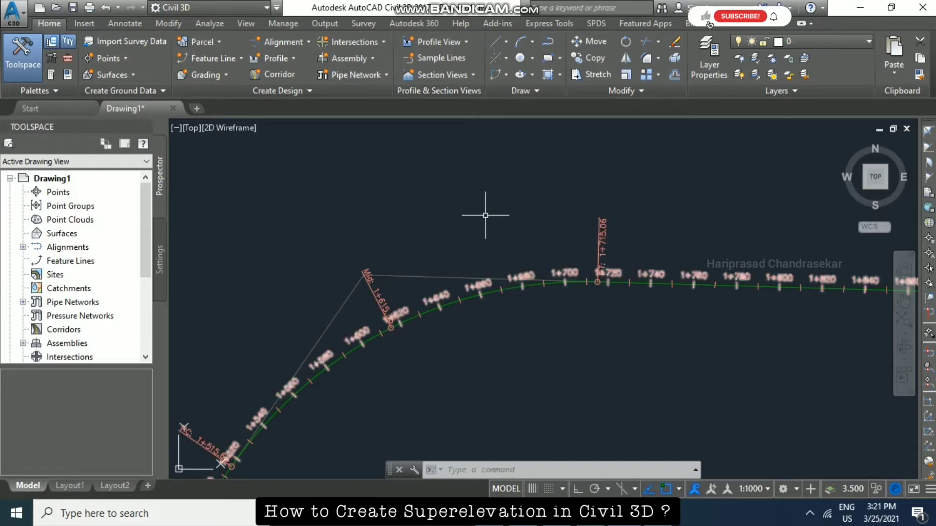
{"action": "scroll", "coordinate": [510, 233], "scroll_direction": "down", "scroll_amount": 5}
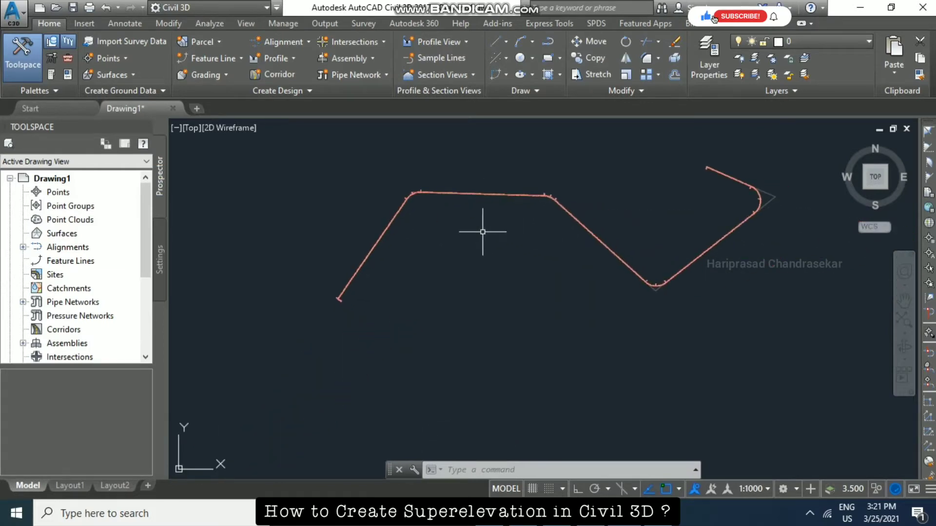
{"action": "scroll", "coordinate": [418, 181], "scroll_direction": "up", "scroll_amount": 4}
{"action": "scroll", "coordinate": [418, 181], "scroll_direction": "up", "scroll_amount": 2}
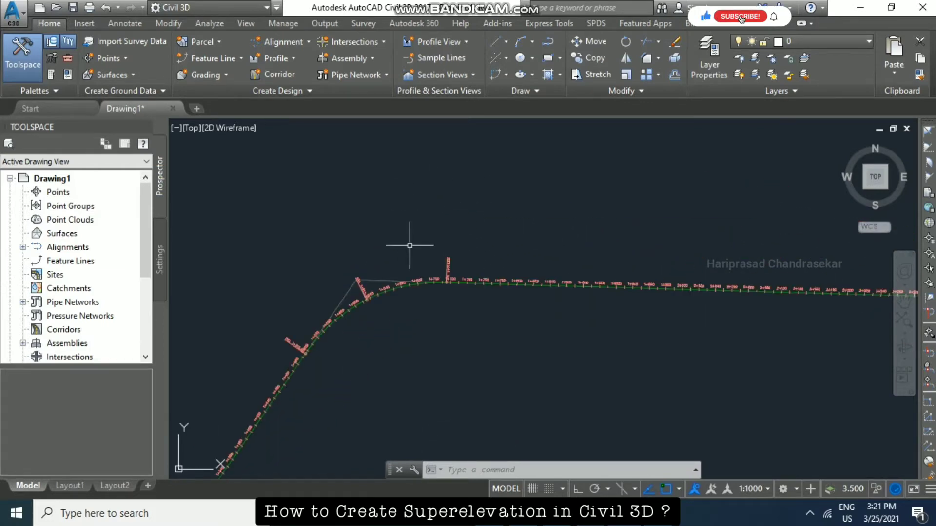
{"action": "left_click", "coordinate": [375, 305]}
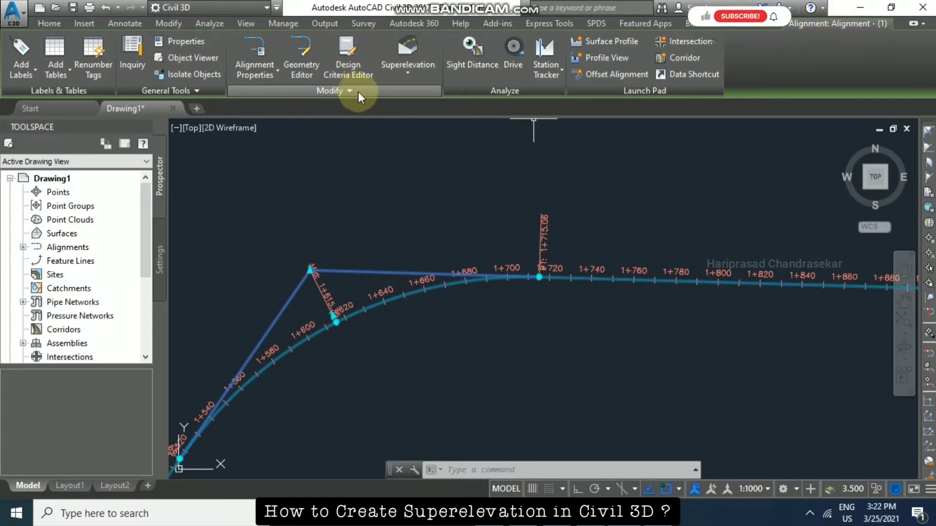
{"action": "left_click", "coordinate": [412, 73]}
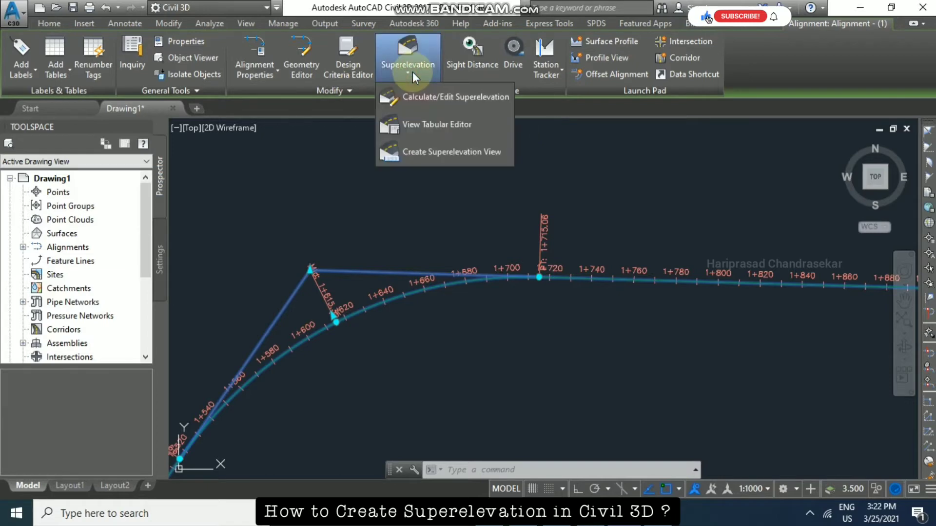
{"action": "left_click", "coordinate": [462, 98]}
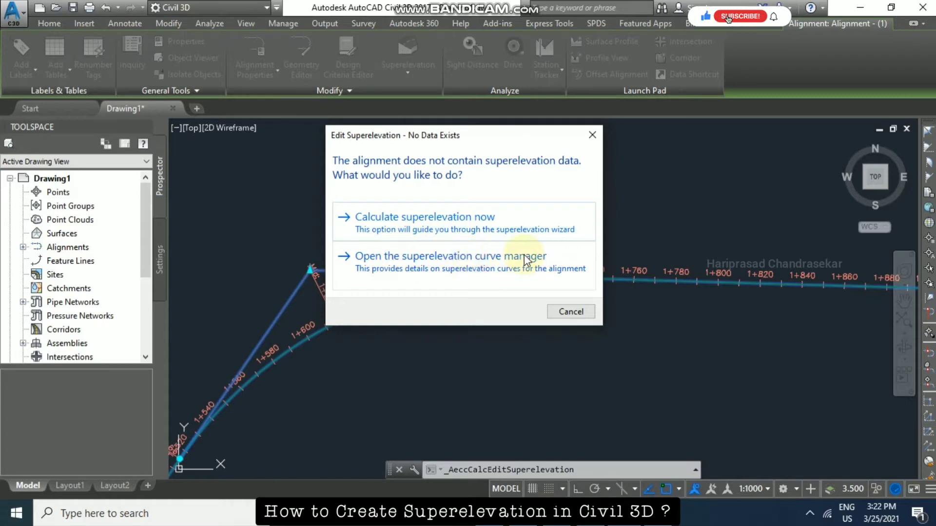
{"action": "left_click", "coordinate": [417, 221]}
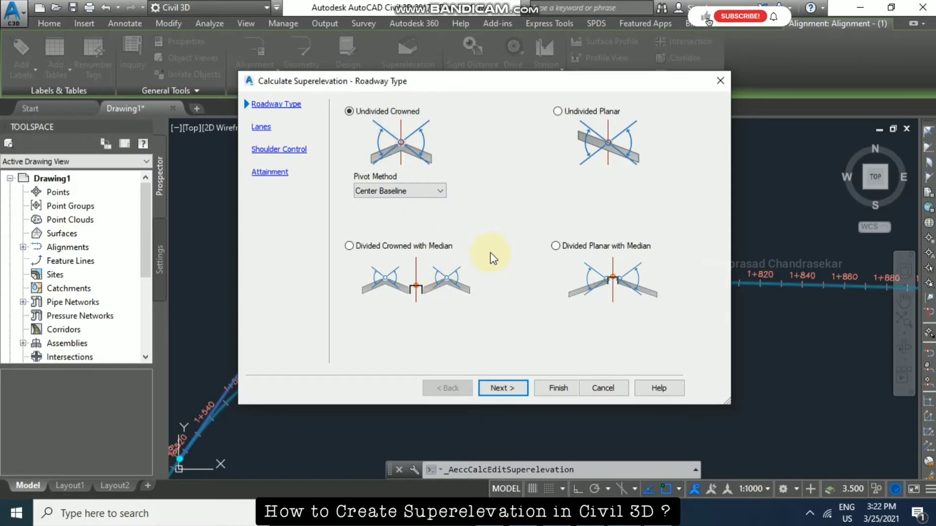
- Try the Undivided Planar roadway type with a Center Baseline pivot and review its high side location options
{"action": "left_click", "coordinate": [562, 116]}
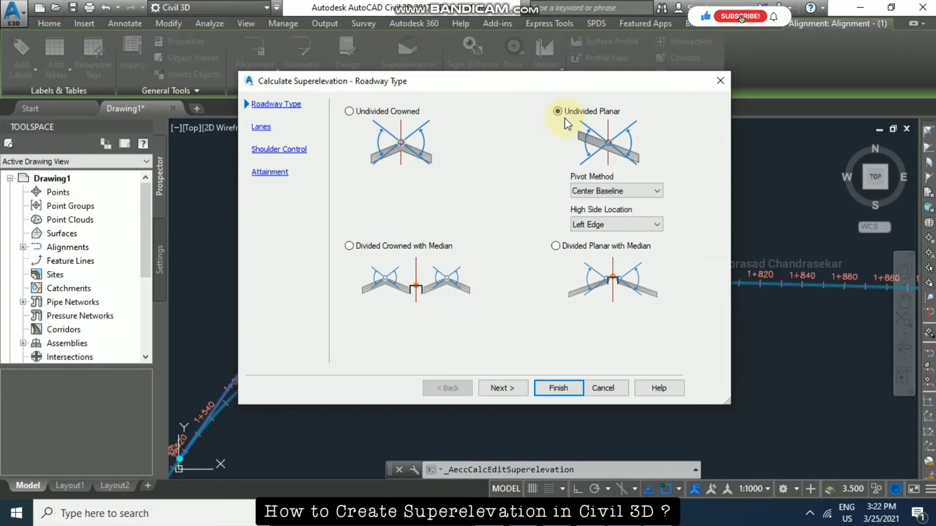
{"action": "left_click", "coordinate": [612, 186]}
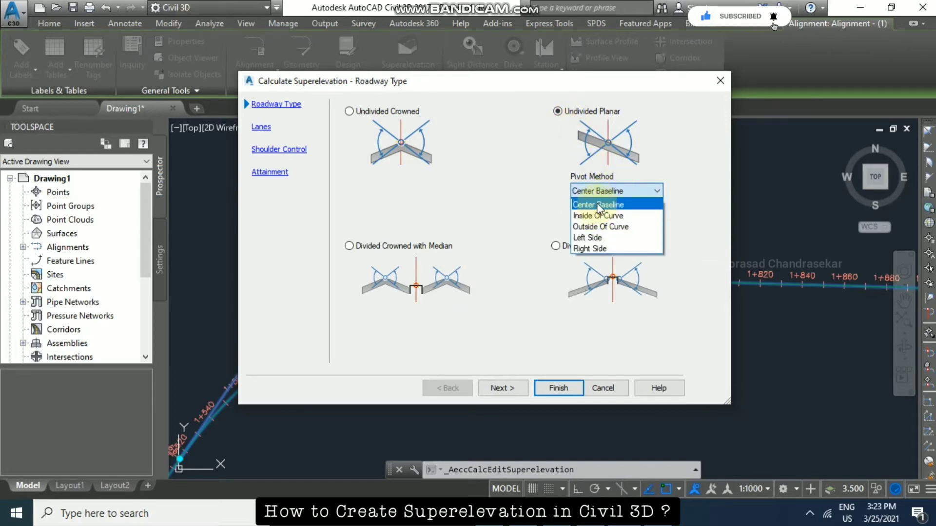
{"action": "left_click", "coordinate": [598, 205]}
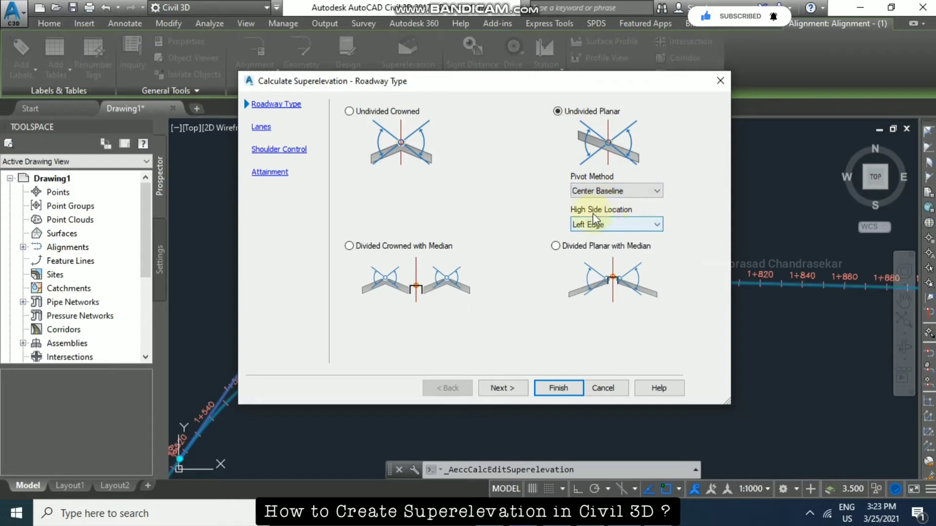
{"action": "left_click", "coordinate": [615, 225]}
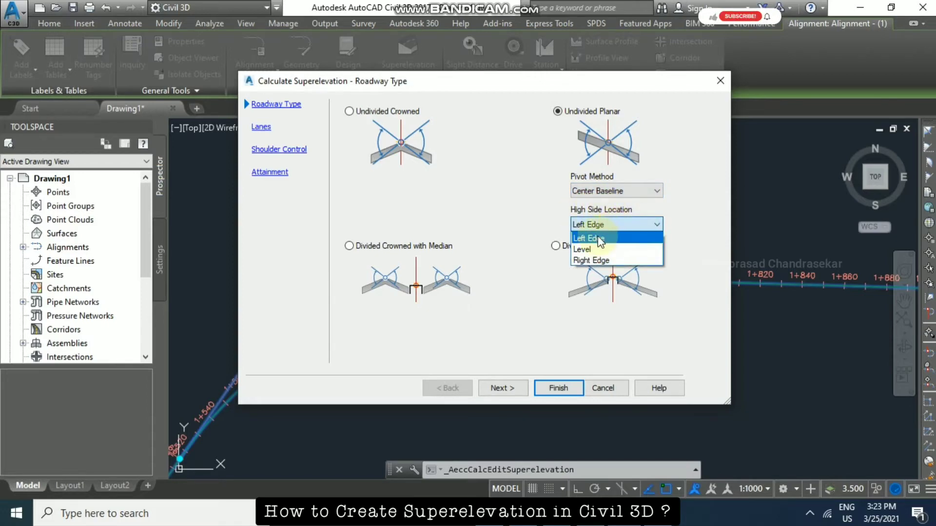
{"action": "left_click", "coordinate": [549, 223]}
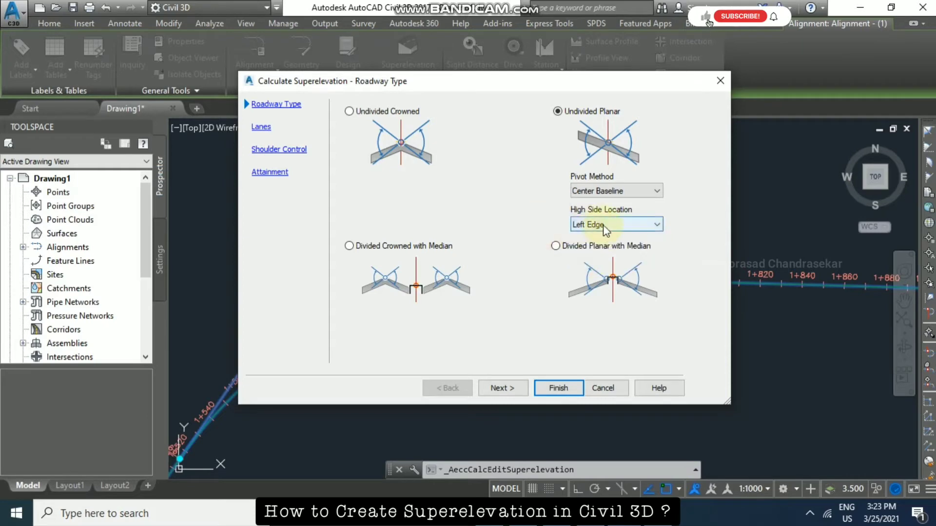
- Set the roadway type to Undivided Crowned with the Center Baseline pivot method and continue to the lane settings
{"action": "left_click", "coordinate": [359, 112]}
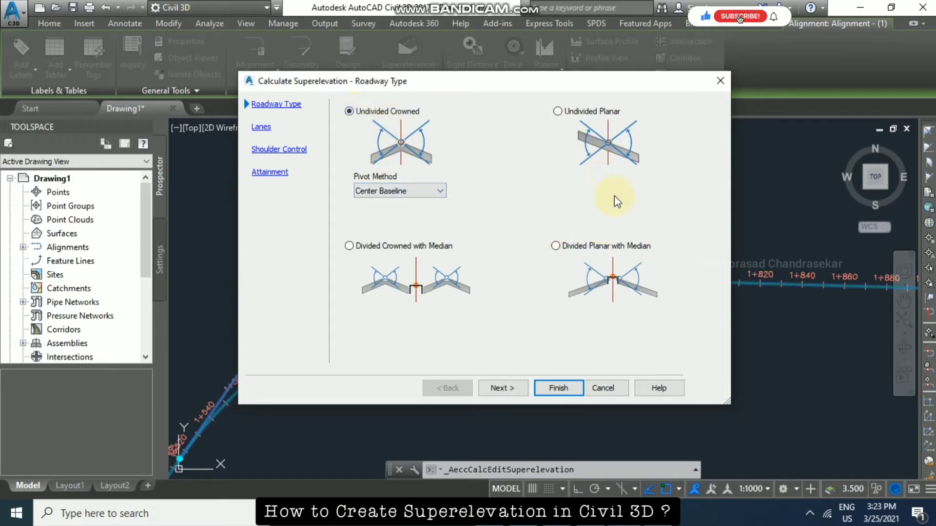
{"action": "left_click", "coordinate": [419, 190]}
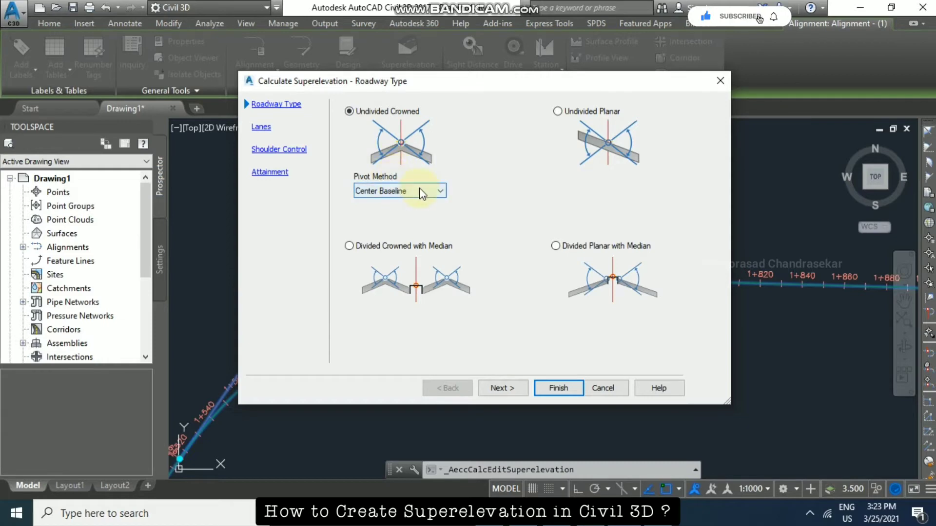
{"action": "left_click", "coordinate": [407, 193]}
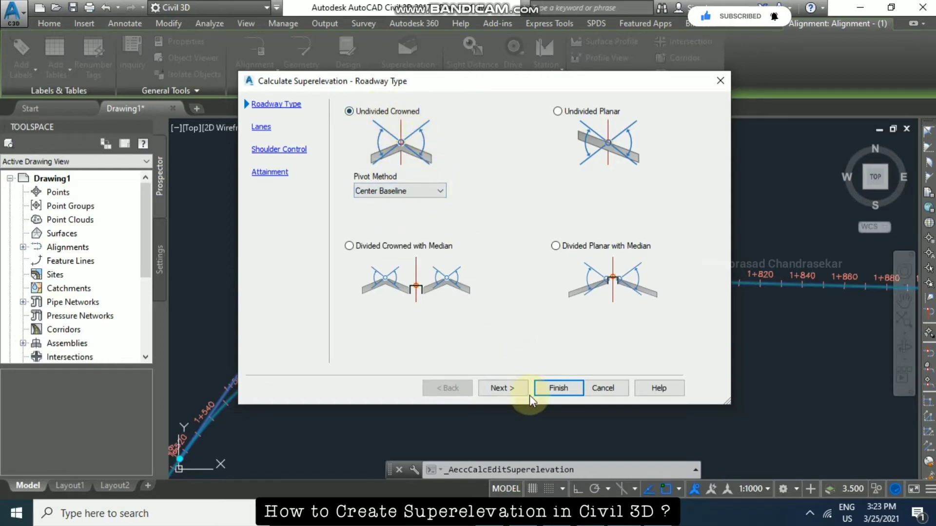
{"action": "left_click", "coordinate": [511, 387]}
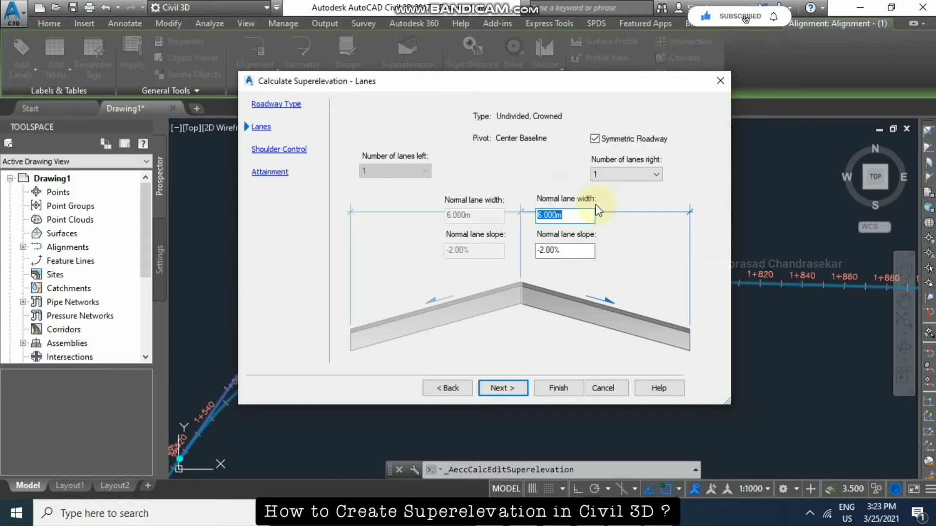
- Set the number of lanes on the symmetric roadway's right side to 2 and the normal lane width to 7.2 m
{"action": "left_click", "coordinate": [612, 175]}
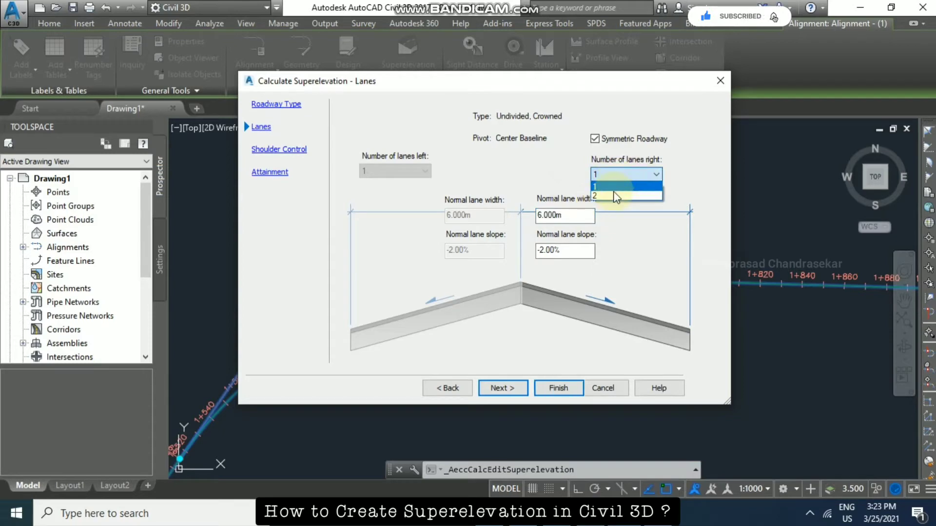
{"action": "left_click", "coordinate": [612, 190]}
{"action": "left_click", "coordinate": [580, 215]}
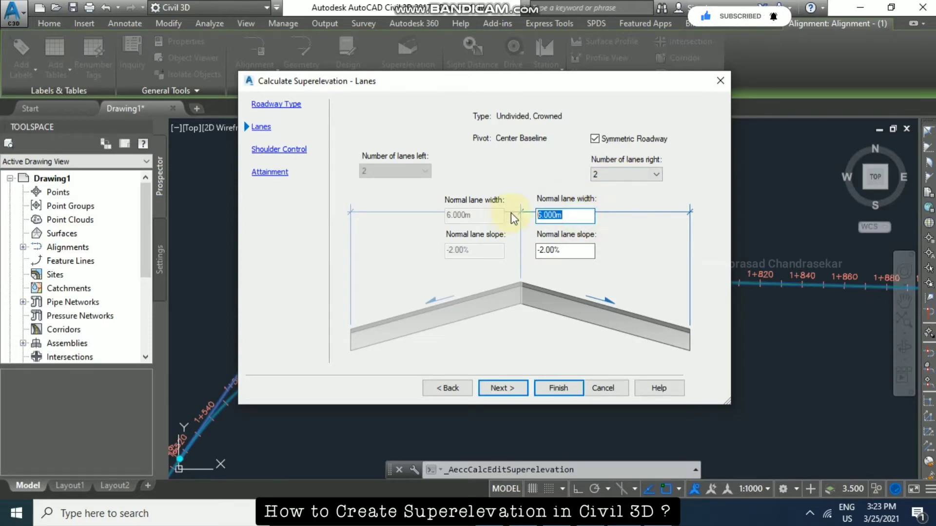
{"action": "type", "text": "7.2"}
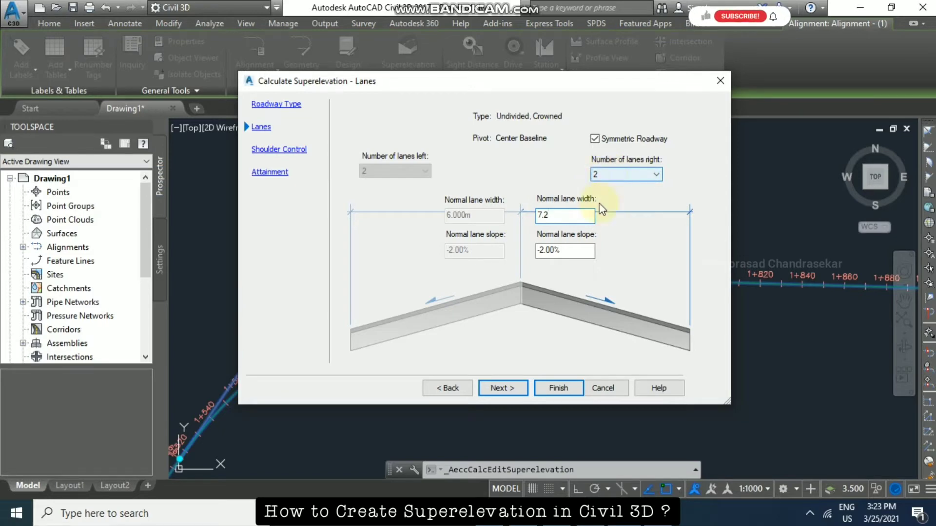
{"action": "left_click", "coordinate": [551, 249]}
{"action": "left_click_drag", "start_coordinate": [545, 251], "coordinate": [537, 250]}
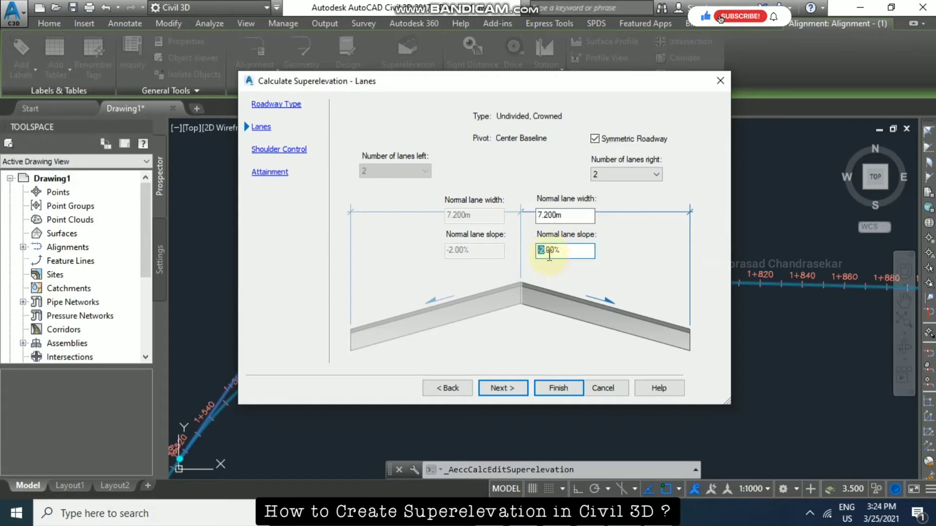
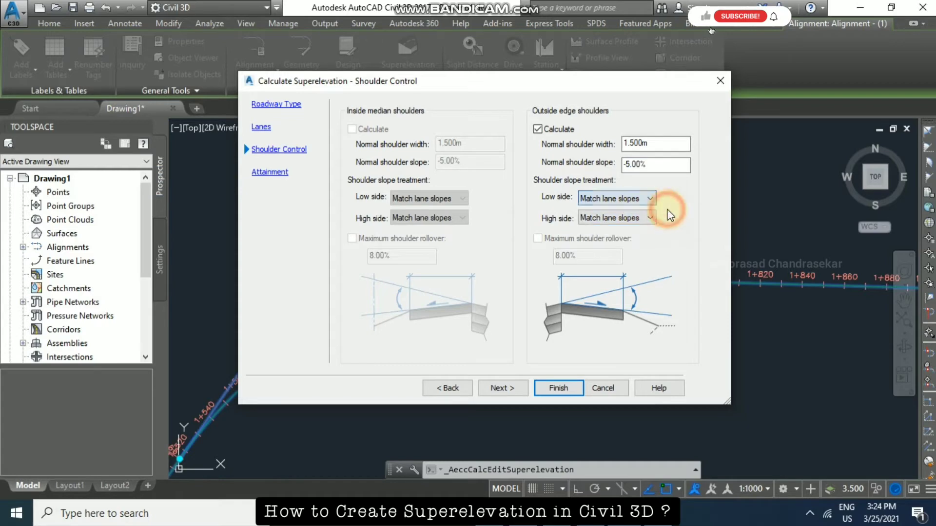
- Review the low side slope treatments for the outside edge shoulders, keep Match lane slopes, and continue to the attainment settings
{"action": "left_click", "coordinate": [638, 199]}
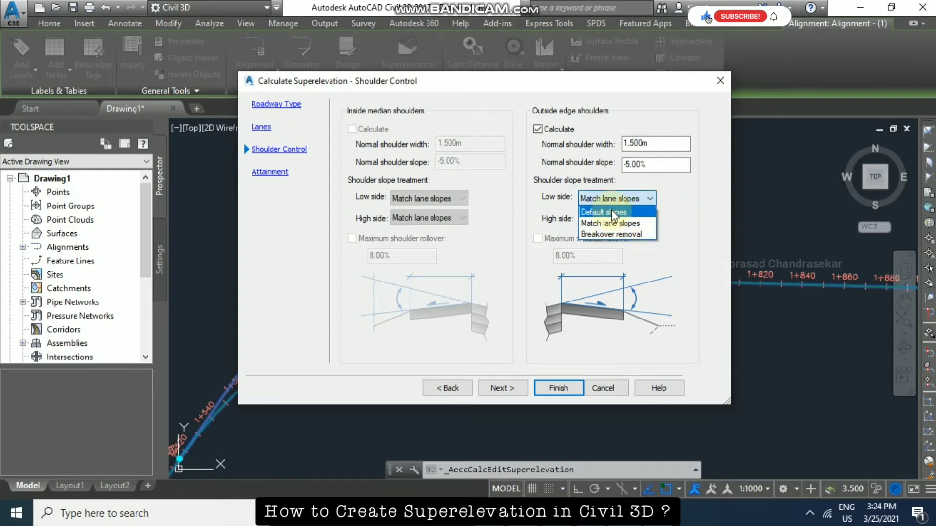
{"action": "left_click", "coordinate": [681, 223]}
{"action": "left_click", "coordinate": [502, 388]}
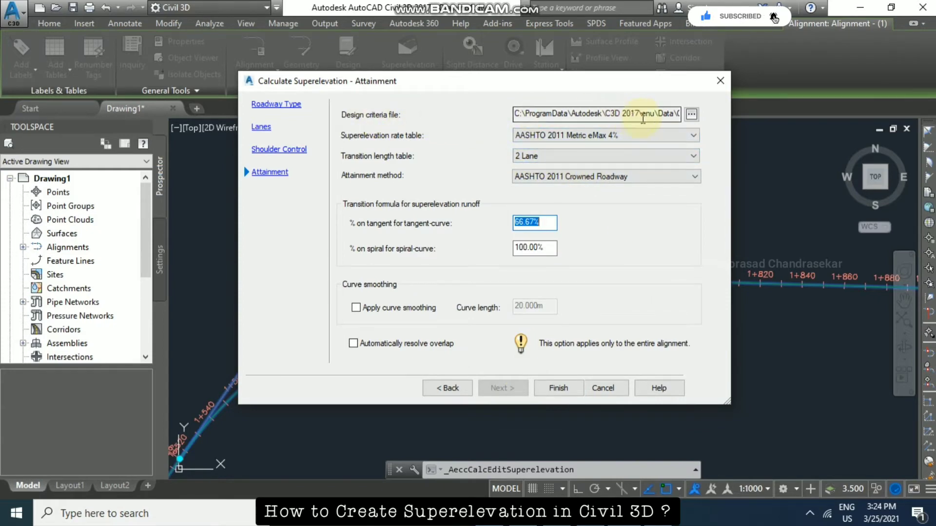
- Keep the current design criteria file and choose the AASHTO 2011 Metric eMax 6% rate table, 2 Lane transition table and AASHTO 2011 Crowned Roadway attainment method
{"action": "left_click", "coordinate": [691, 114]}
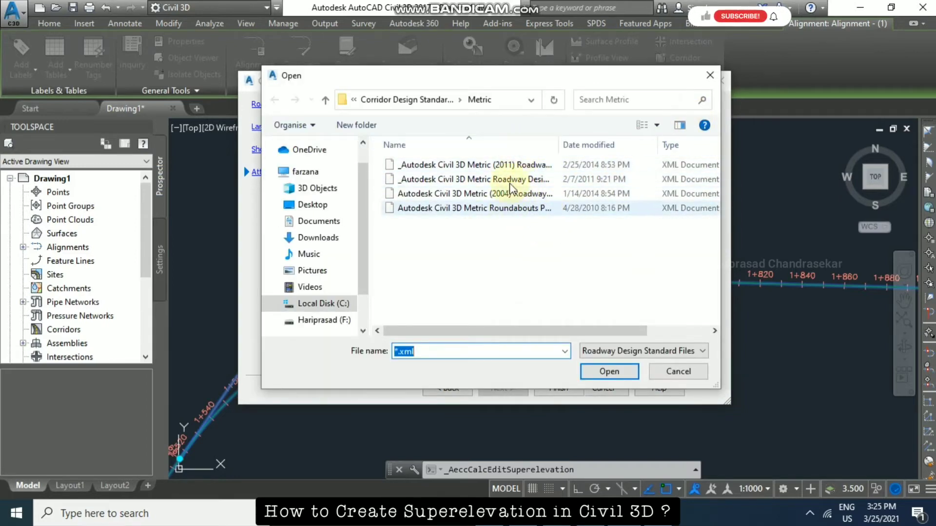
{"action": "left_click", "coordinate": [677, 371]}
{"action": "left_click", "coordinate": [604, 136]}
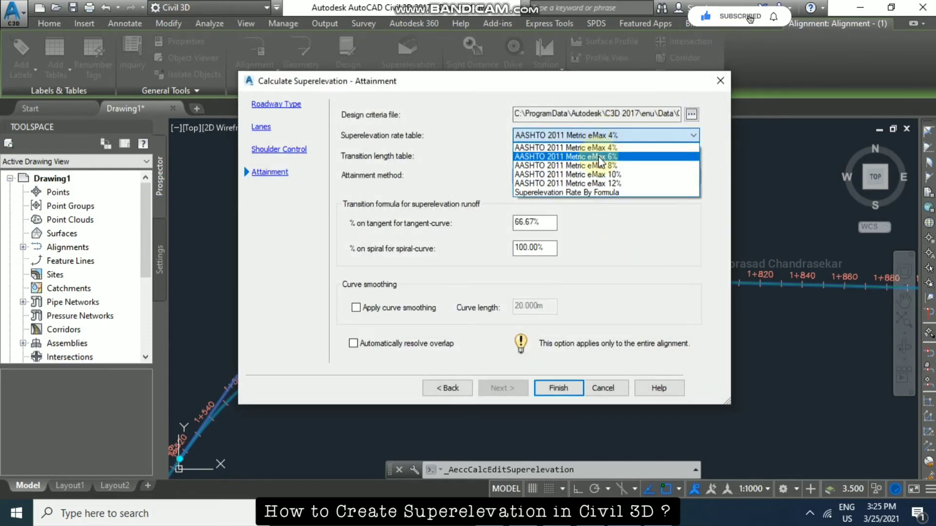
{"action": "left_click", "coordinate": [623, 157]}
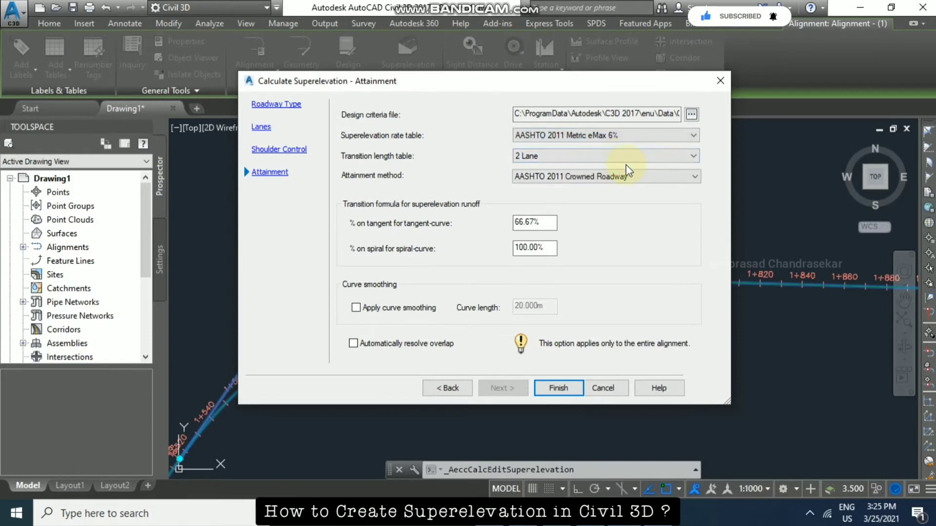
{"action": "left_click", "coordinate": [609, 156]}
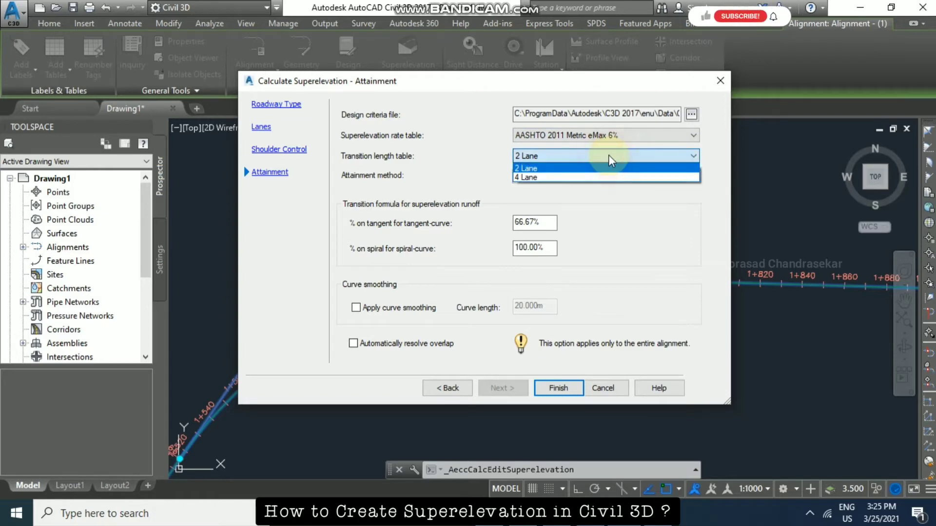
{"action": "left_click", "coordinate": [543, 169]}
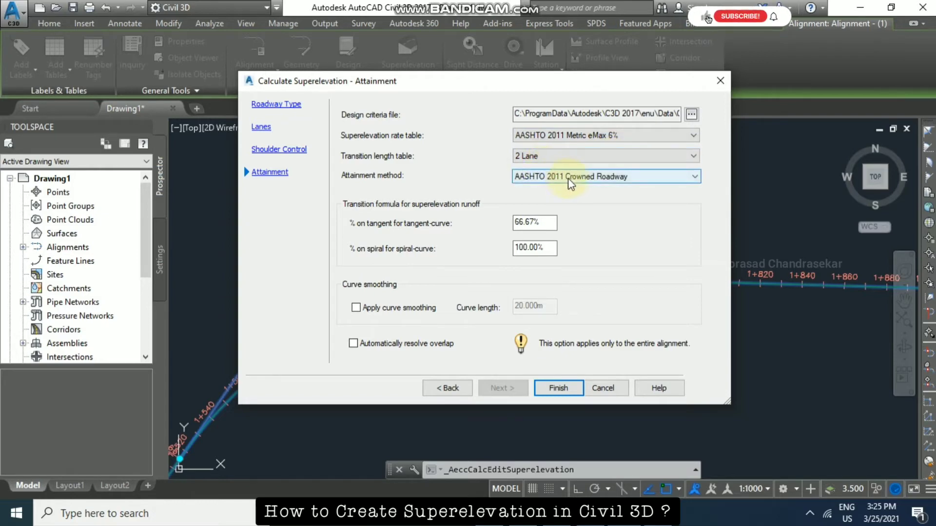
{"action": "left_click", "coordinate": [596, 178]}
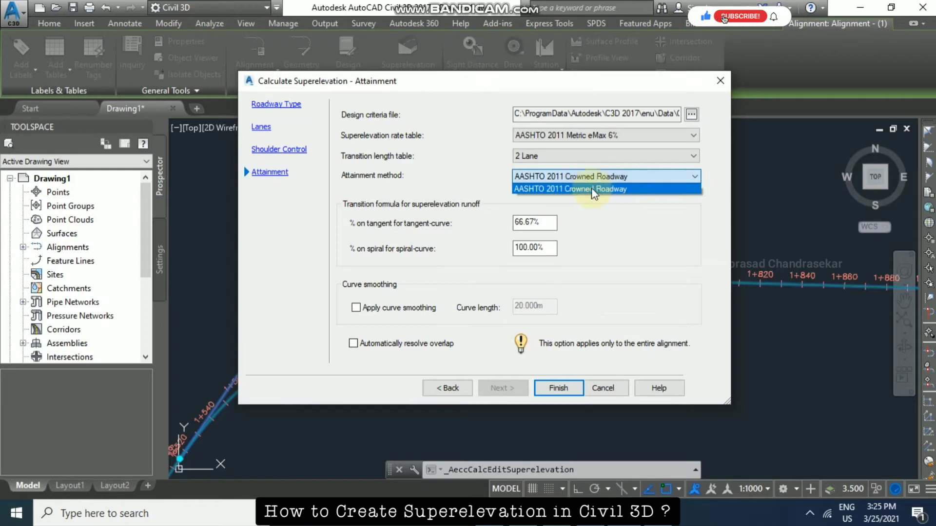
{"action": "left_click", "coordinate": [594, 189]}
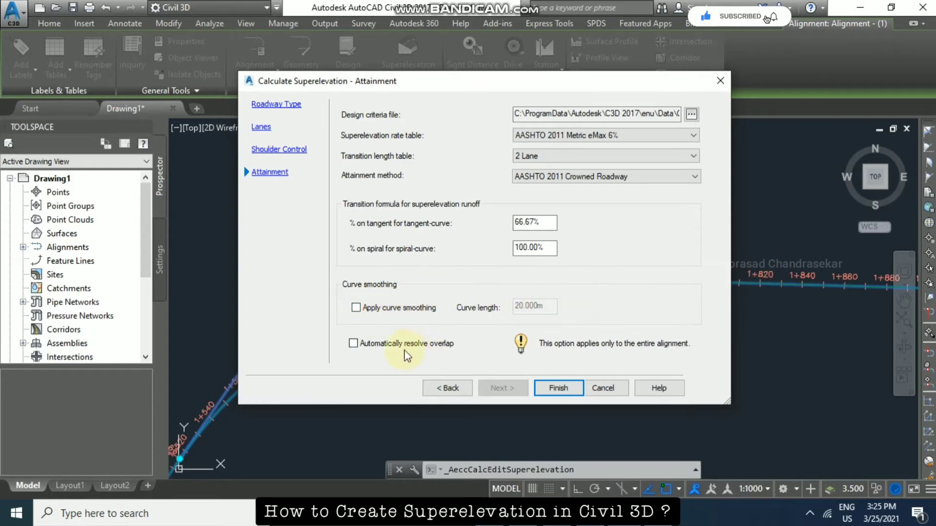
- Enable automatic overlap resolution and finish the wizard to calculate the alignment's superelevation
{"action": "left_click", "coordinate": [358, 344]}
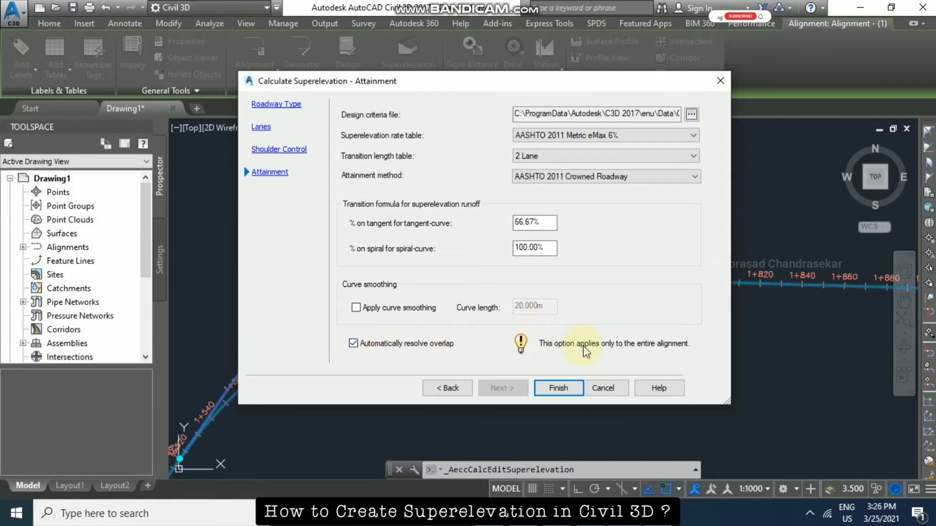
{"action": "left_click", "coordinate": [558, 389]}
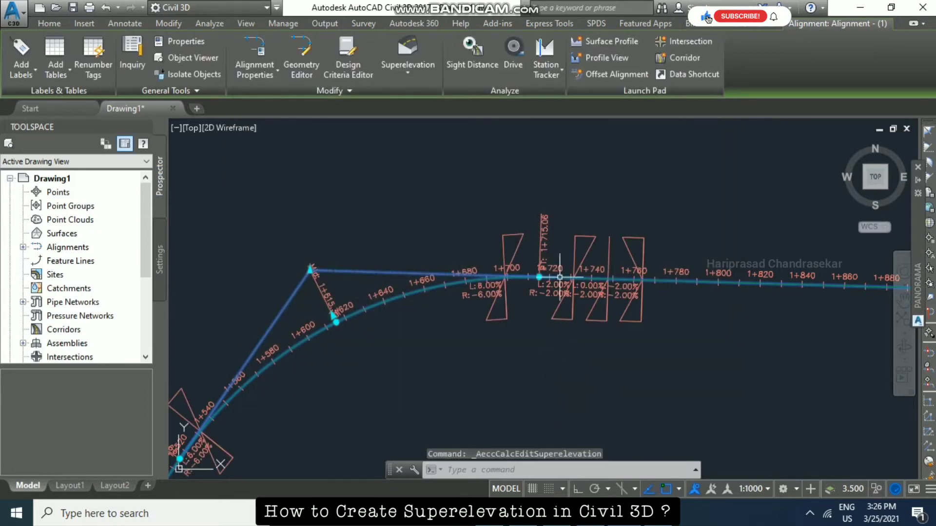
{"action": "middle_click_drag", "start_coordinate": [436, 218], "coordinate": [518, 154]}
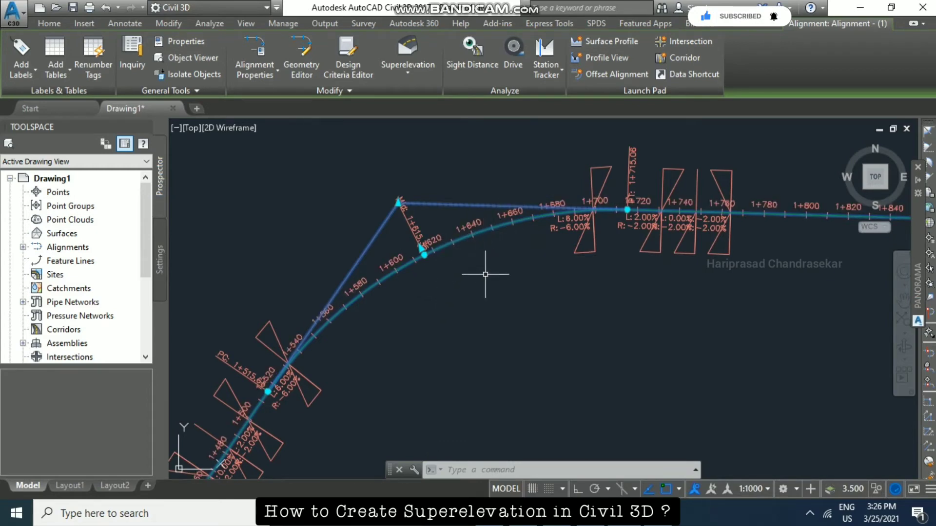
- Set the design speed at station 0+000.00 to 120 km/h in the alignment properties, apply it, and deselect the alignment
{"action": "left_click", "coordinate": [259, 73]}
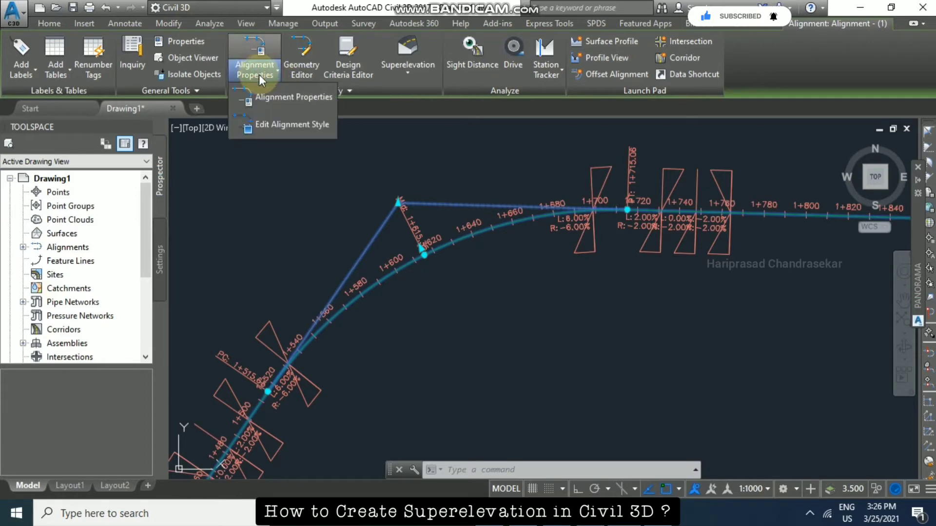
{"action": "left_click", "coordinate": [288, 98]}
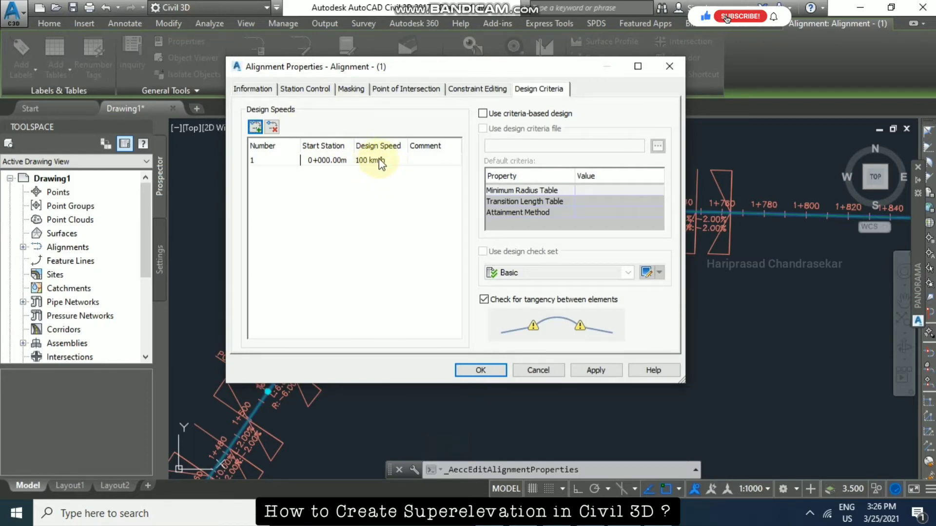
{"action": "double_click", "coordinate": [371, 163]}
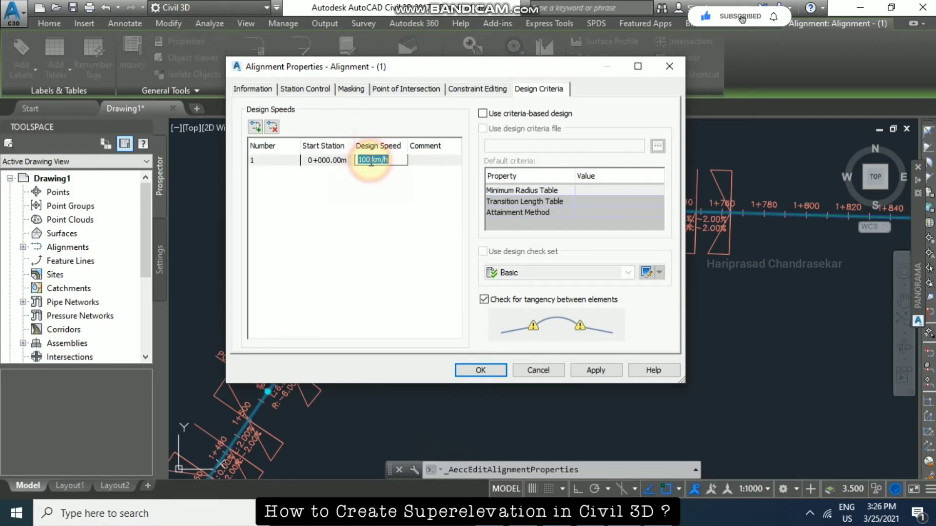
{"action": "type", "text": "120"}
{"action": "left_click", "coordinate": [385, 217]}
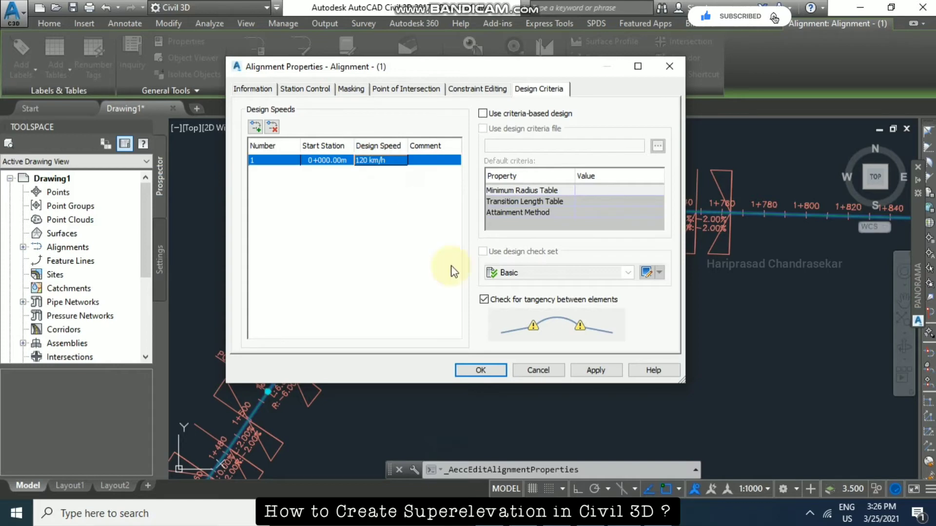
{"action": "left_click", "coordinate": [595, 370]}
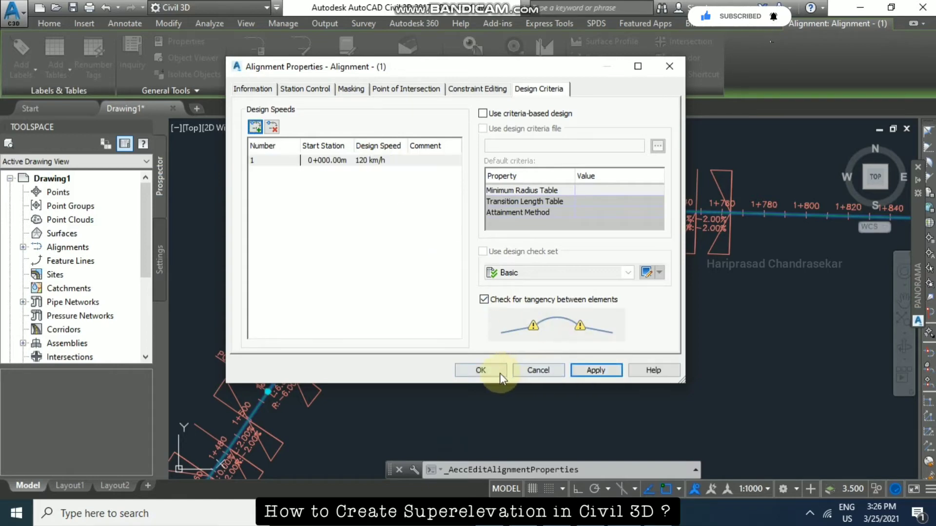
{"action": "left_click", "coordinate": [482, 369]}
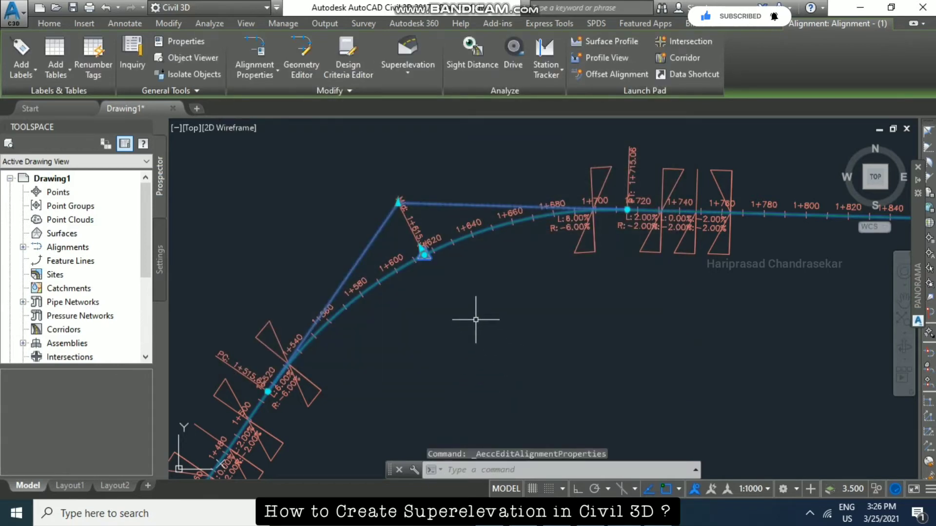
{"action": "key", "text": "Escape"}
- Examine the warning marker at the curve's midpoint, and open the superelevation tabular editor for the alignment
{"action": "scroll", "coordinate": [422, 256], "scroll_direction": "up", "scroll_amount": 5}
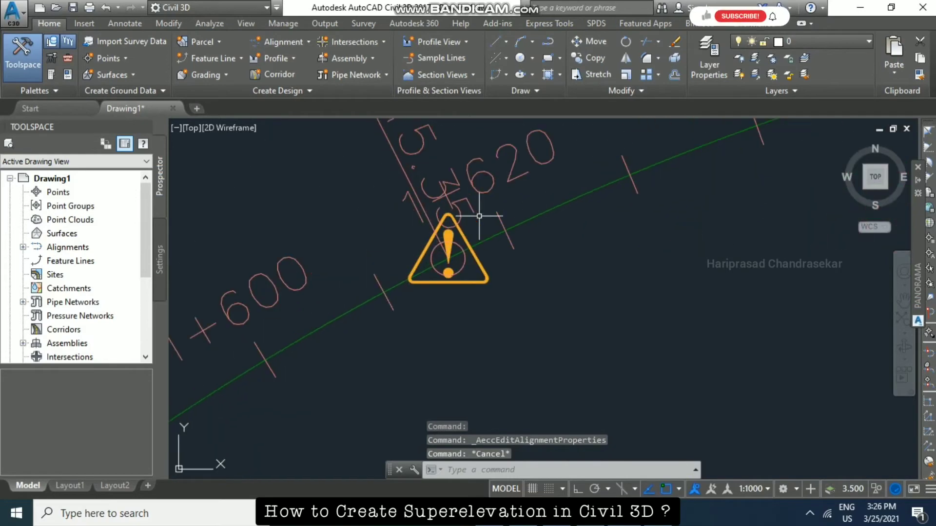
{"action": "scroll", "coordinate": [483, 205], "scroll_direction": "down", "scroll_amount": 8}
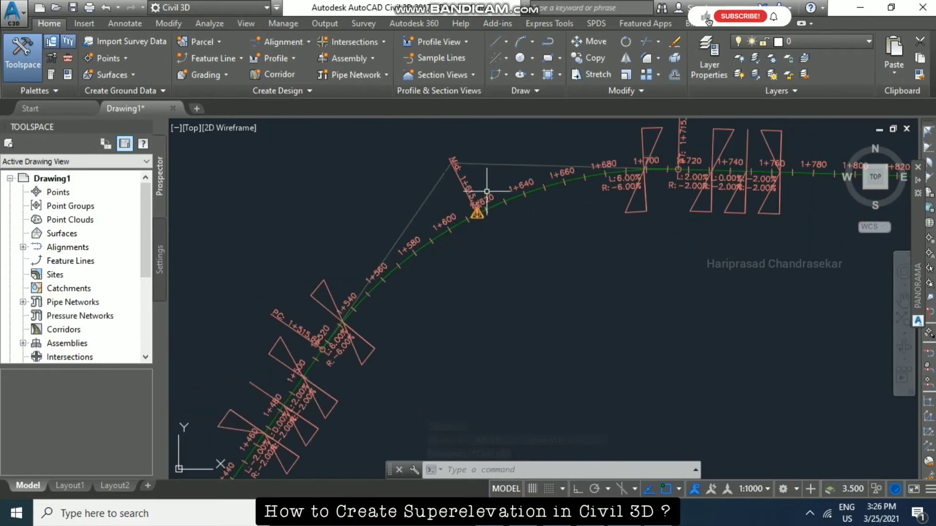
{"action": "left_click", "coordinate": [500, 205]}
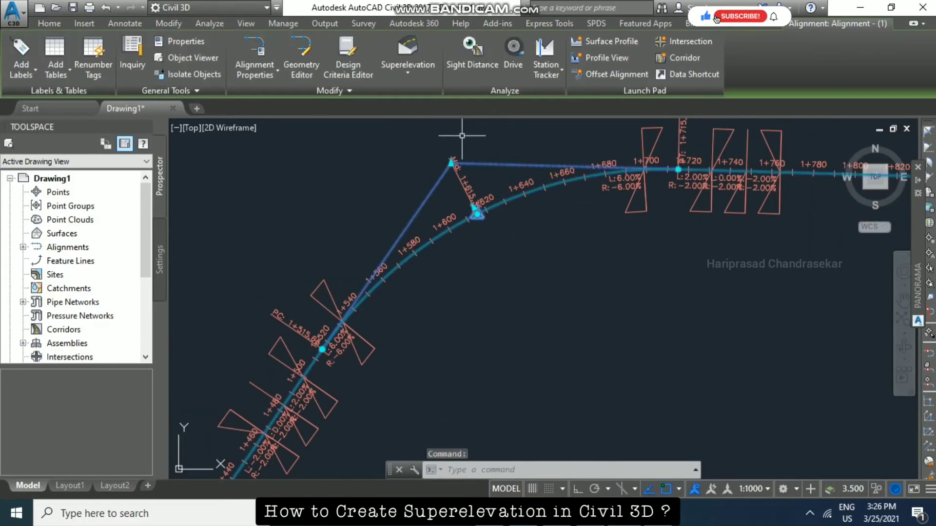
{"action": "left_click", "coordinate": [417, 70]}
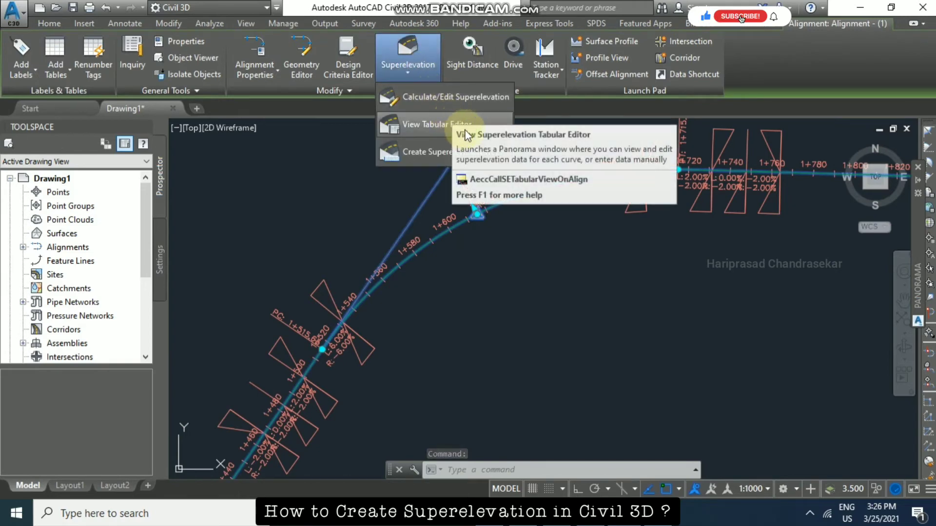
{"action": "left_click", "coordinate": [446, 124]}
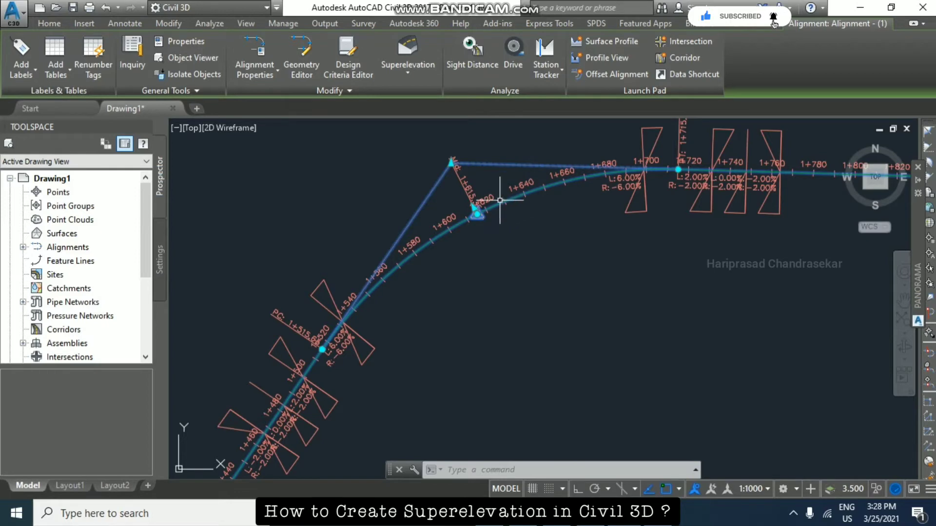
- Recalculate the superelevation from the Superelevation Curve Manager for the new design speed, and close the manager
{"action": "left_click", "coordinate": [417, 75]}
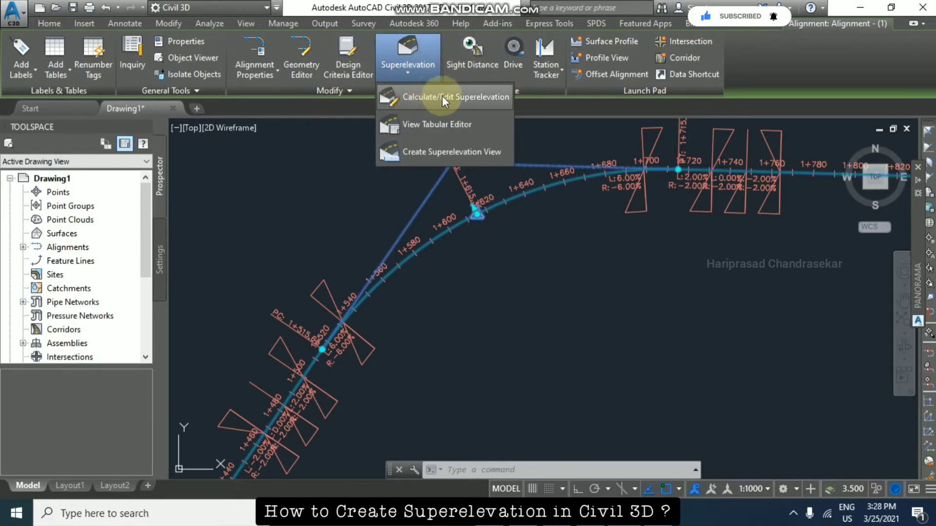
{"action": "left_click", "coordinate": [470, 97]}
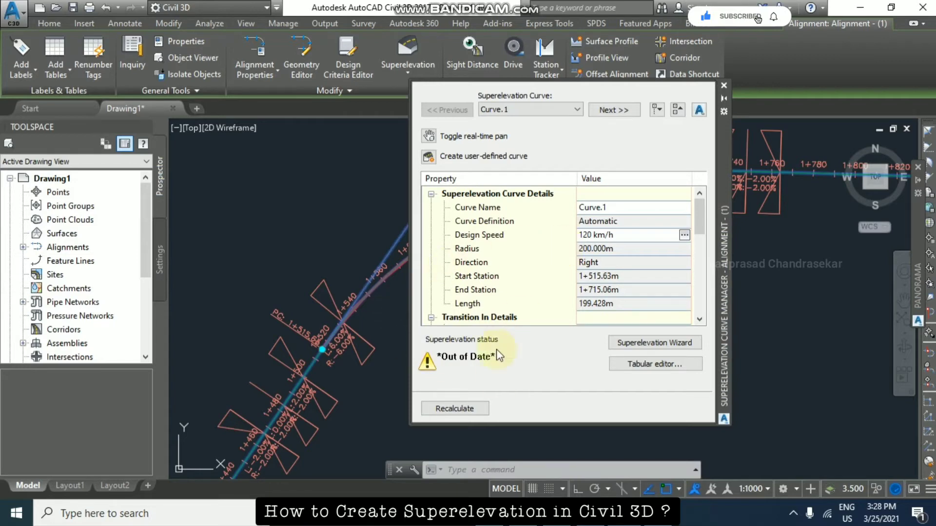
{"action": "left_click", "coordinate": [467, 409]}
{"action": "left_click", "coordinate": [475, 410]}
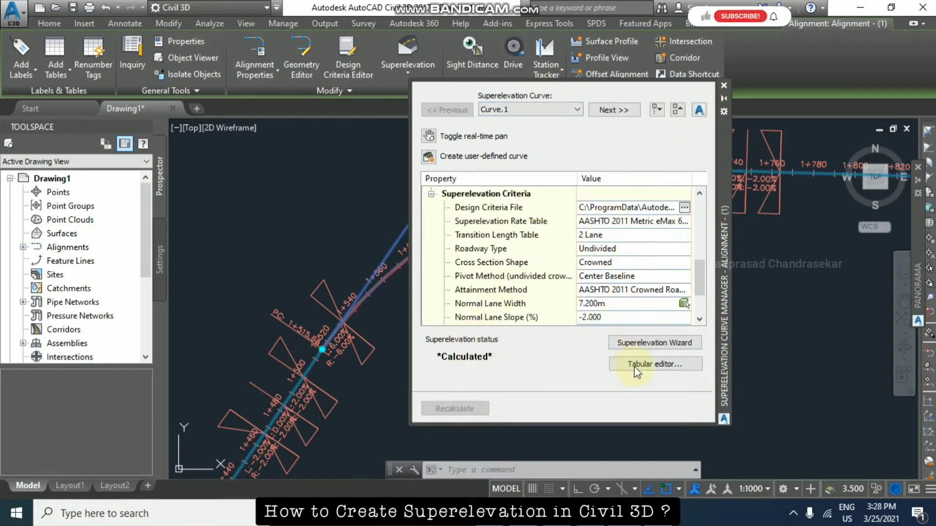
{"action": "left_click_drag", "start_coordinate": [723, 146], "coordinate": [365, 154]}
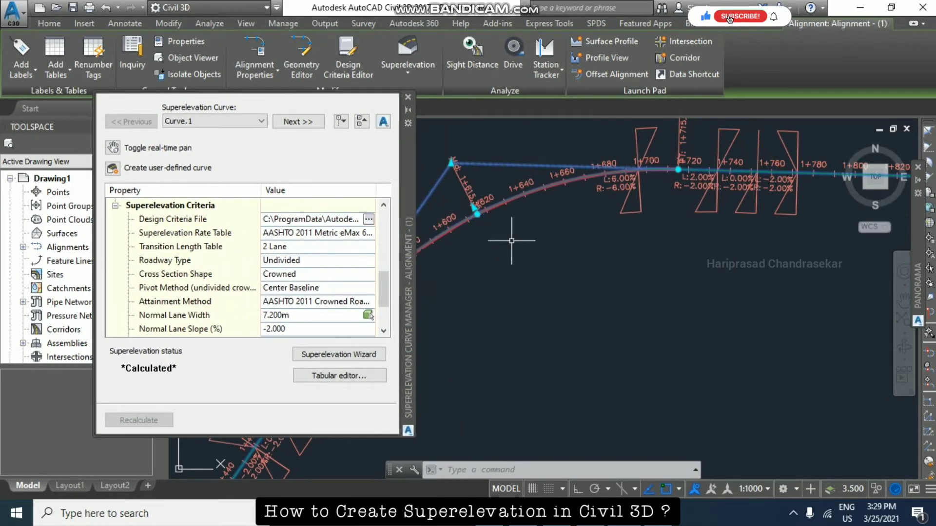
{"action": "left_click", "coordinate": [408, 97]}
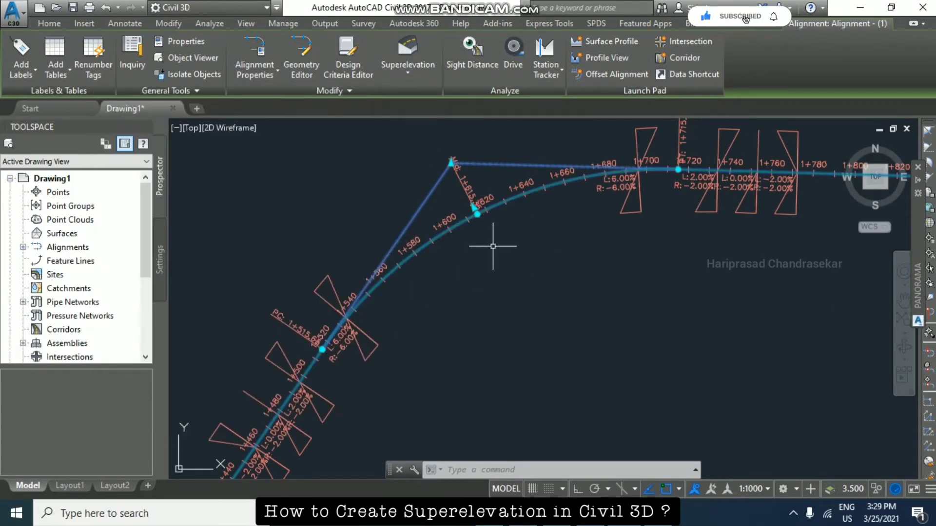
{"action": "key", "text": "Escape"}
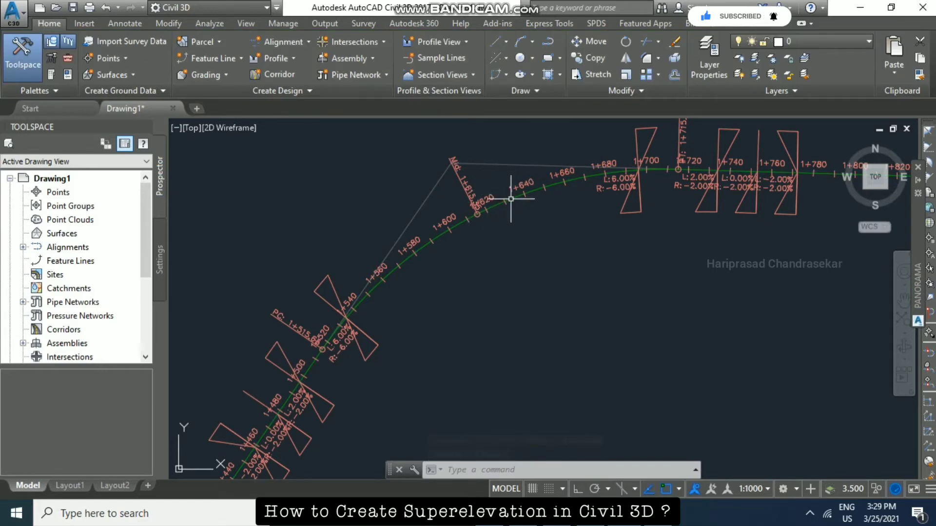
- Open the superelevation tabular editor for the alignment, and review the warnings in the event viewer
{"action": "left_click", "coordinate": [497, 207]}
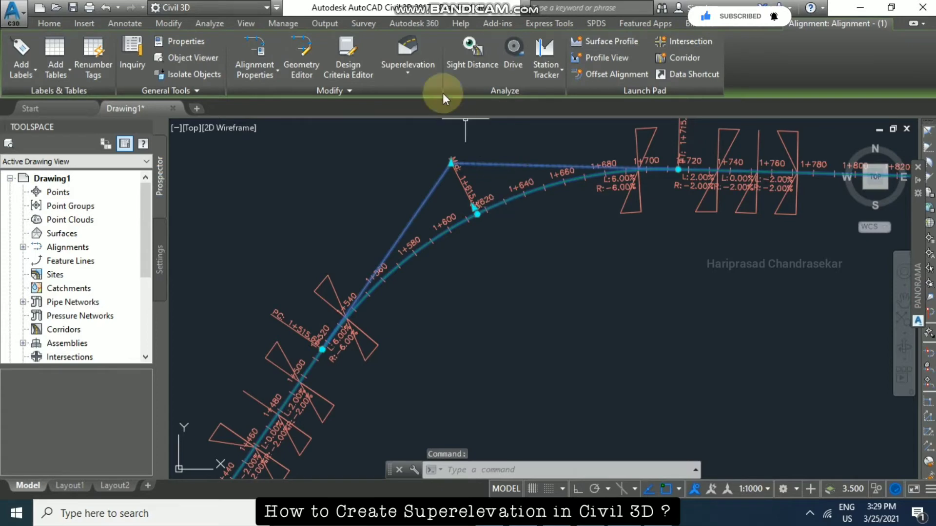
{"action": "left_click", "coordinate": [408, 68]}
{"action": "left_click", "coordinate": [439, 126]}
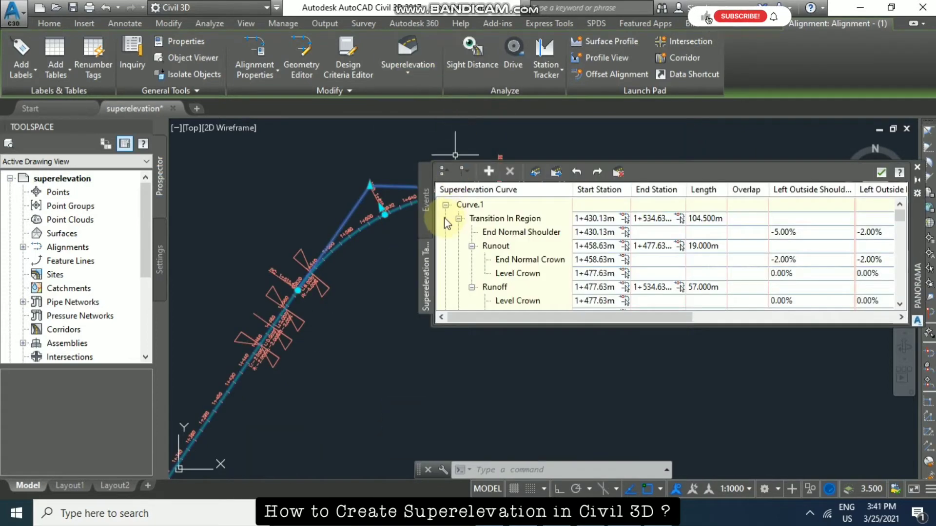
{"action": "left_click", "coordinate": [426, 208]}
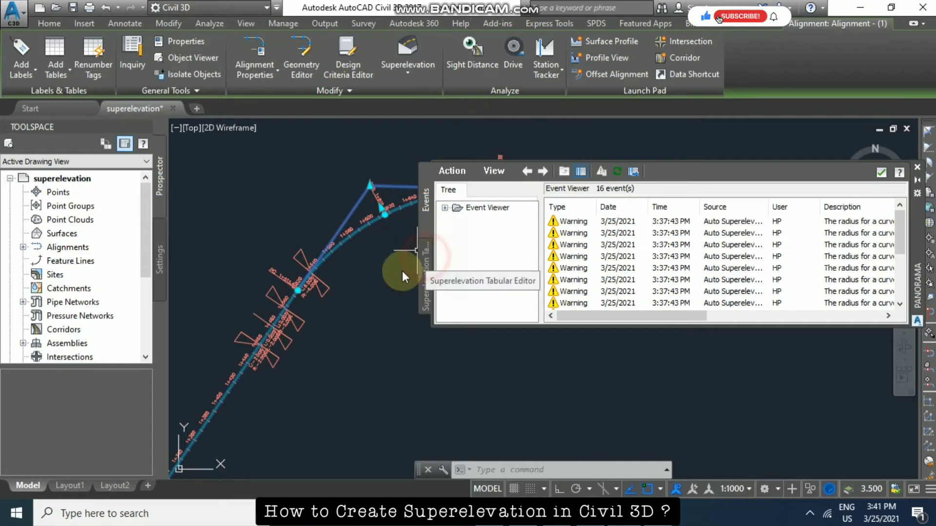
{"action": "left_click", "coordinate": [427, 208]}
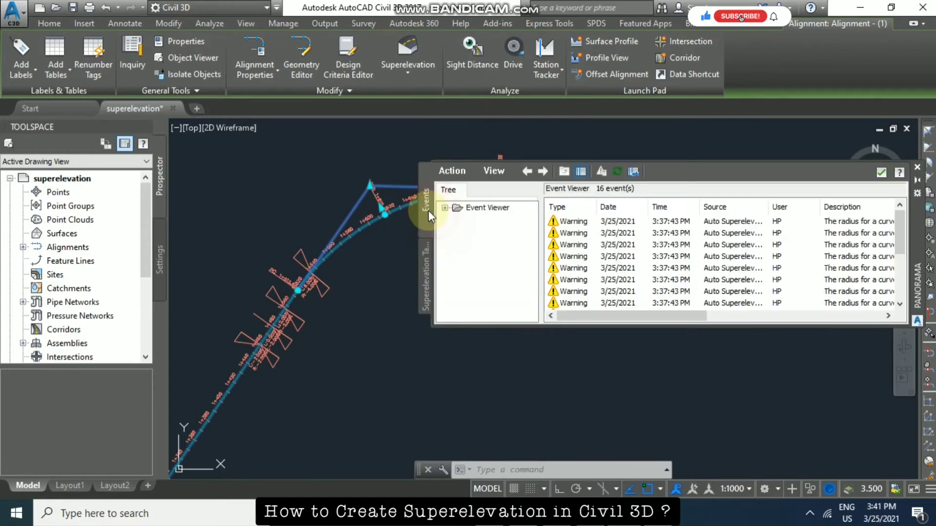
{"action": "left_click_drag", "start_coordinate": [698, 315], "coordinate": [628, 258]}
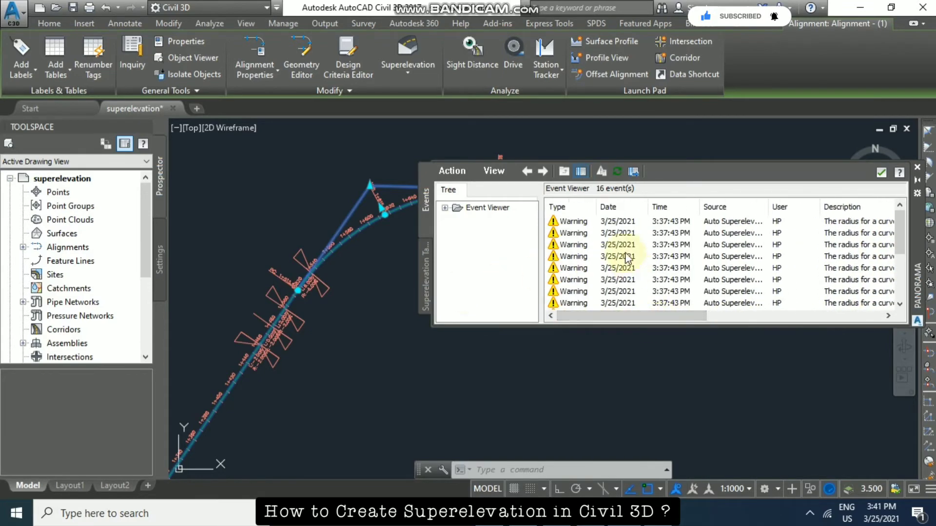
{"action": "left_click", "coordinate": [426, 267]}
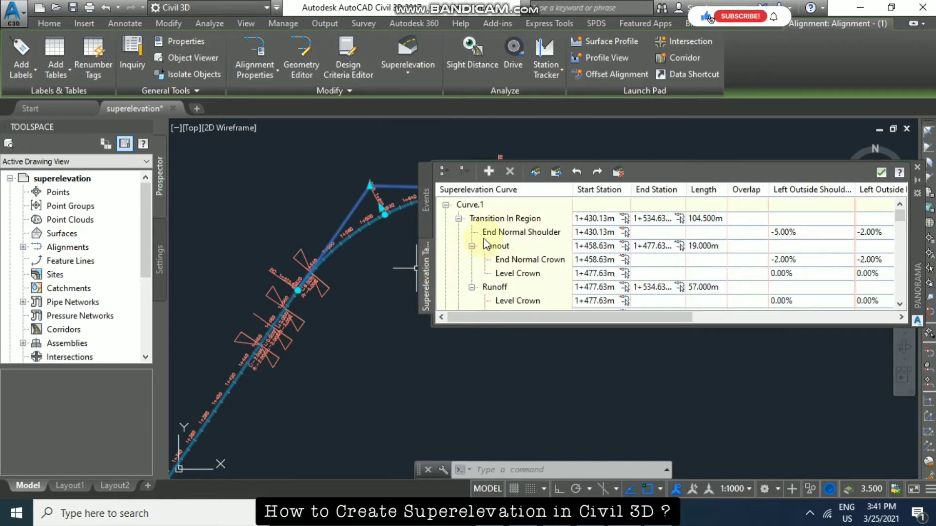
- Examine Curve.1's transition in, runout, runoff and transition out rows against their highlighted positions on the alignment
{"action": "left_click", "coordinate": [526, 224]}
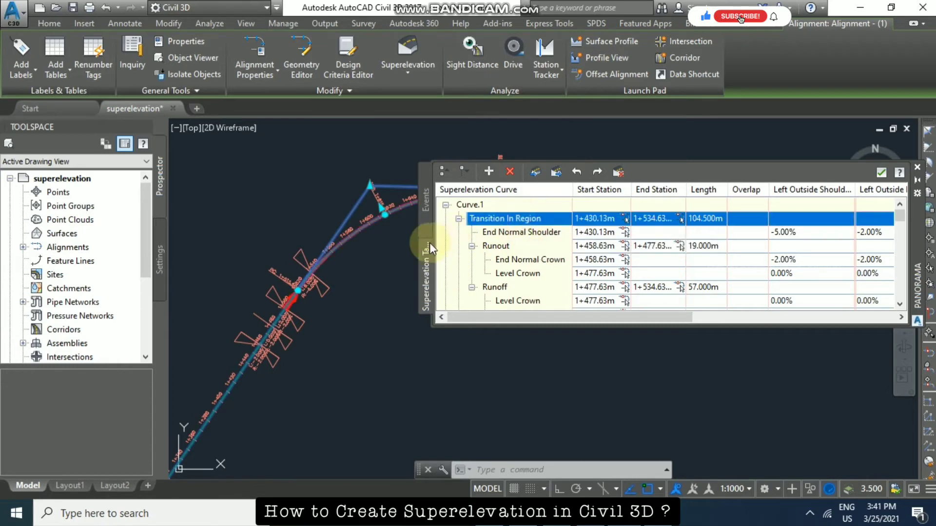
{"action": "scroll", "coordinate": [304, 336], "scroll_direction": "up", "scroll_amount": 5}
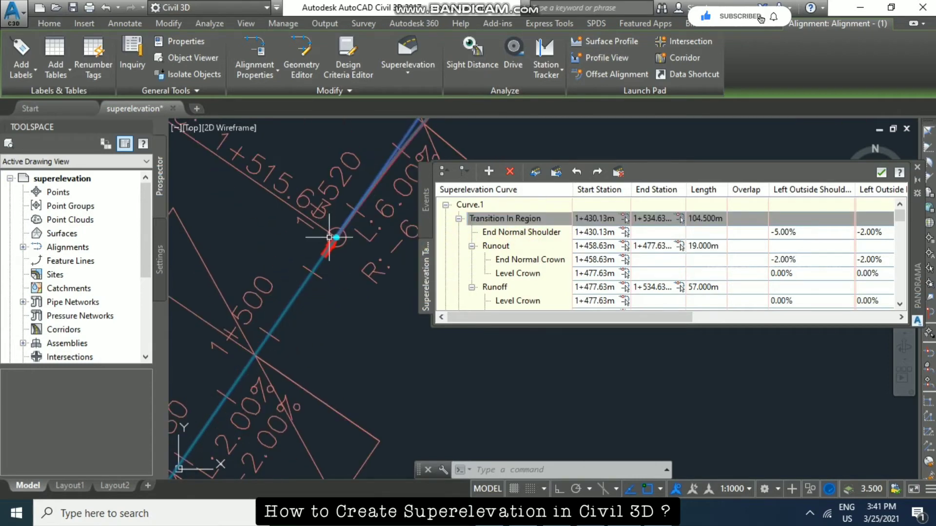
{"action": "left_click", "coordinate": [507, 247]}
{"action": "scroll", "coordinate": [300, 196], "scroll_direction": "down", "scroll_amount": 6}
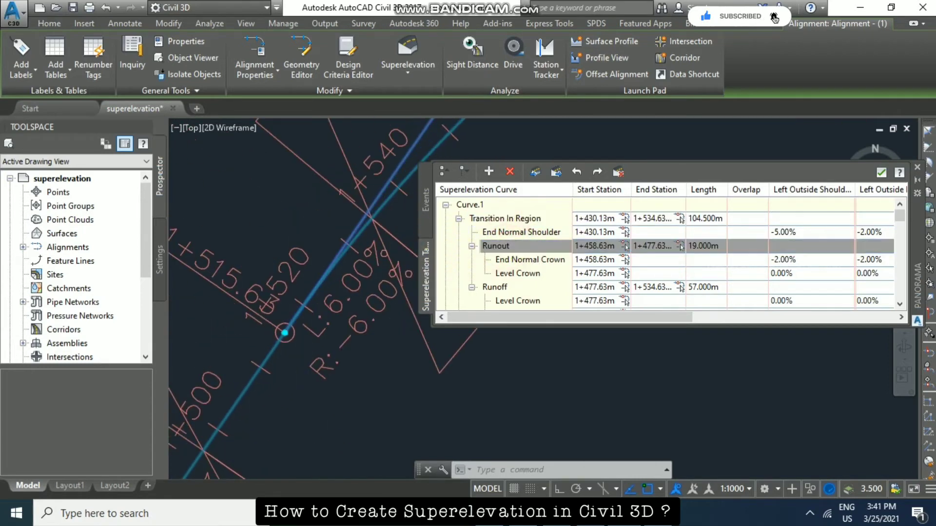
{"action": "scroll", "coordinate": [299, 196], "scroll_direction": "down", "scroll_amount": 2}
{"action": "left_click", "coordinate": [494, 288]}
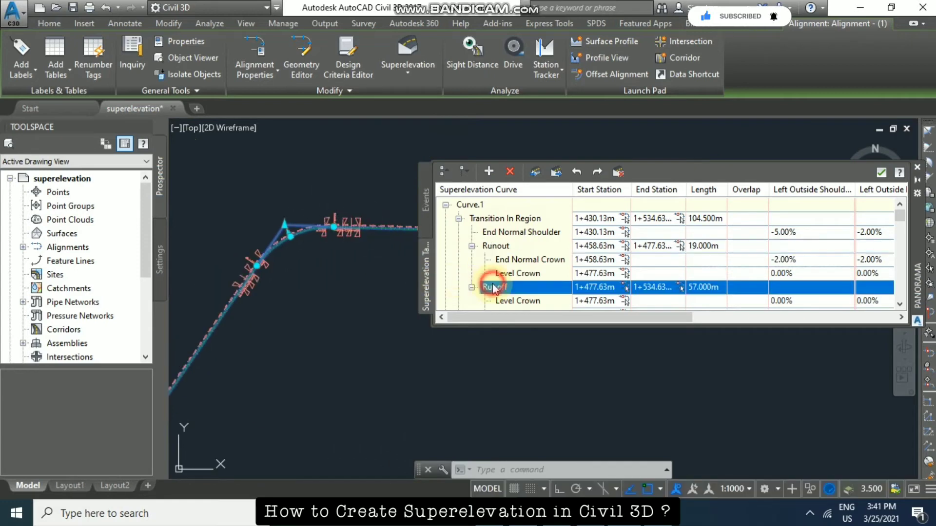
{"action": "scroll", "coordinate": [497, 294], "scroll_direction": "down", "scroll_amount": 1}
{"action": "left_click", "coordinate": [507, 260]}
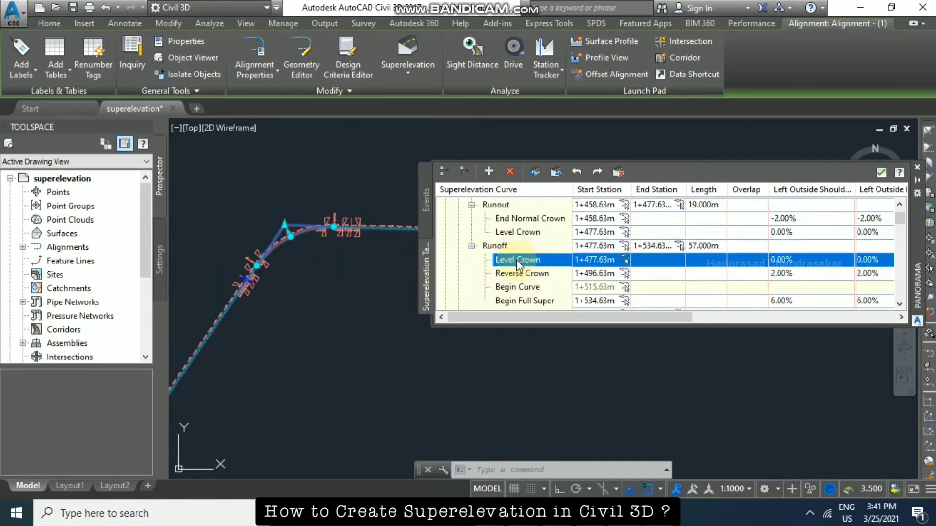
{"action": "scroll", "coordinate": [305, 244], "scroll_direction": "up", "scroll_amount": 6}
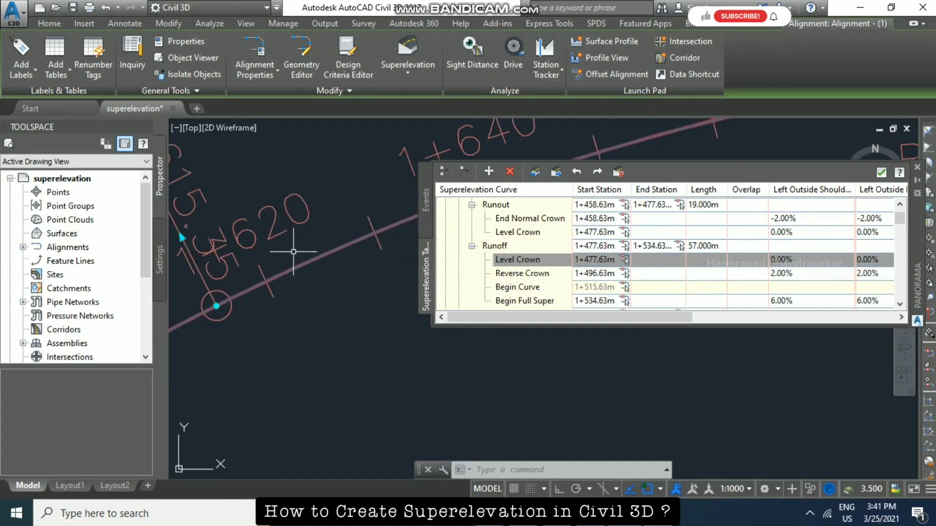
{"action": "scroll", "coordinate": [161, 187], "scroll_direction": "down", "scroll_amount": 6}
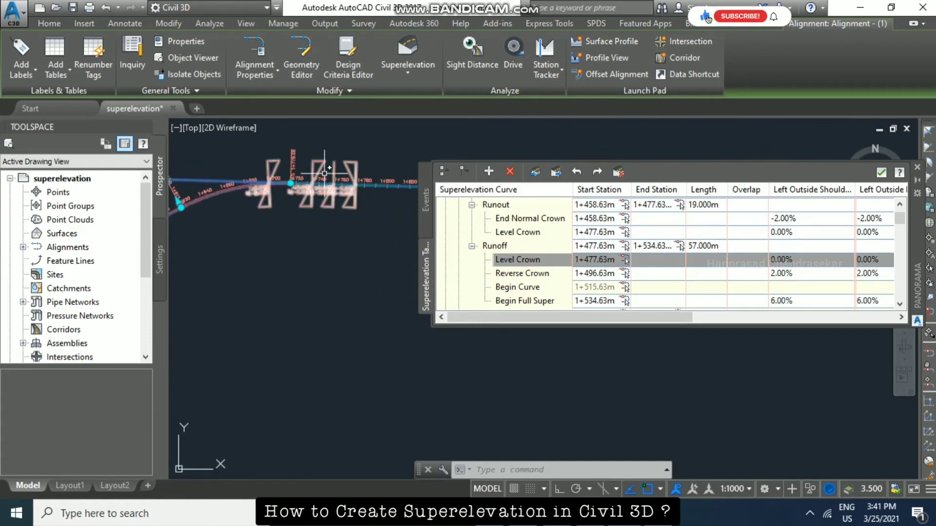
{"action": "scroll", "coordinate": [546, 277], "scroll_direction": "down", "scroll_amount": 2}
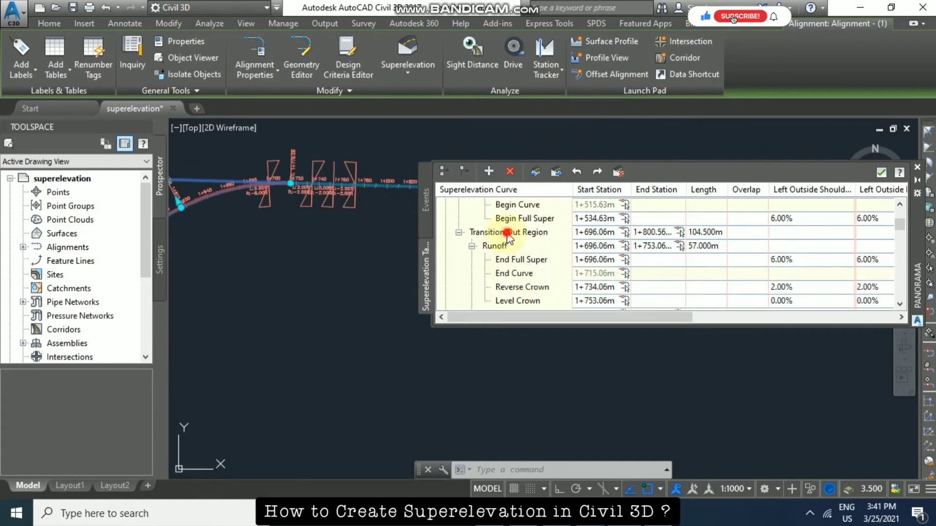
{"action": "left_click", "coordinate": [508, 234]}
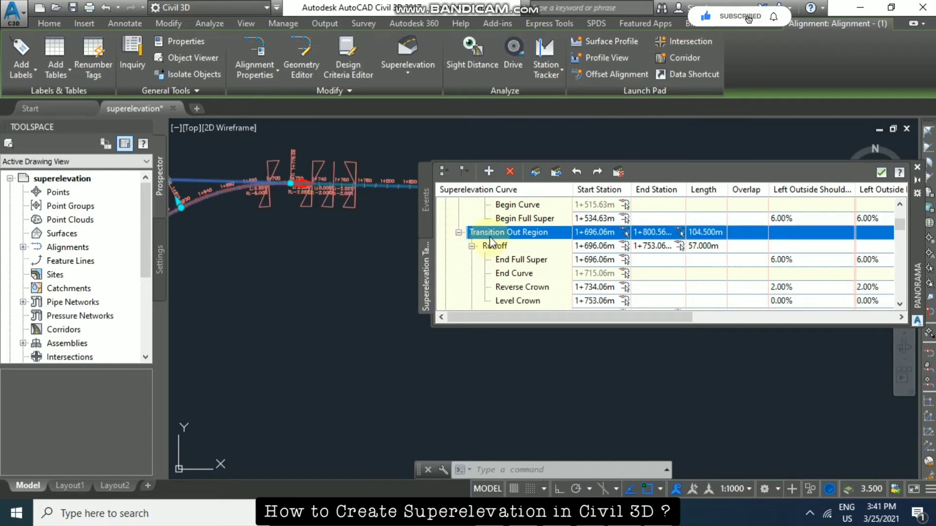
- Examine Curve.4's transition in and out regions in the table, including the crown and full super slopes
{"action": "scroll", "coordinate": [509, 246], "scroll_direction": "down", "scroll_amount": 8}
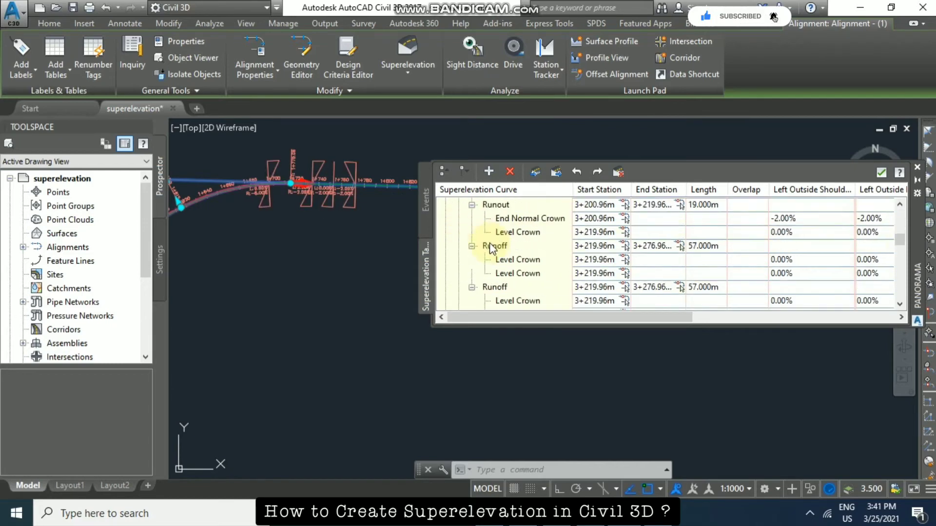
{"action": "scroll", "coordinate": [489, 246], "scroll_direction": "down", "scroll_amount": 8}
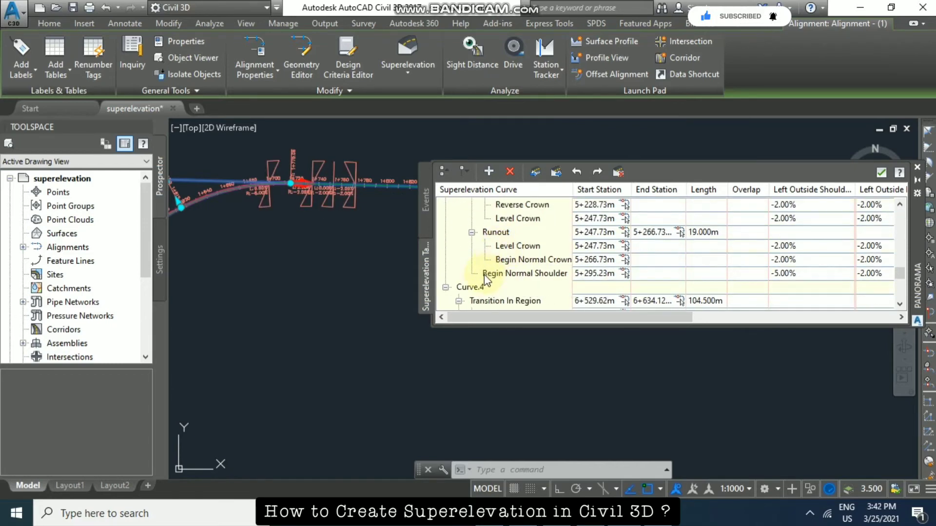
{"action": "scroll", "coordinate": [494, 277], "scroll_direction": "down", "scroll_amount": 1}
{"action": "left_click", "coordinate": [468, 246]}
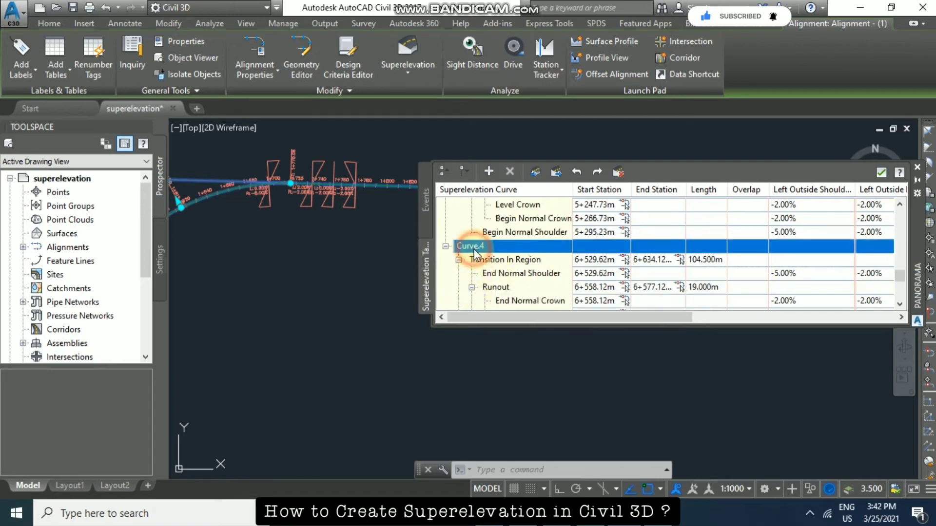
{"action": "left_click", "coordinate": [487, 259]}
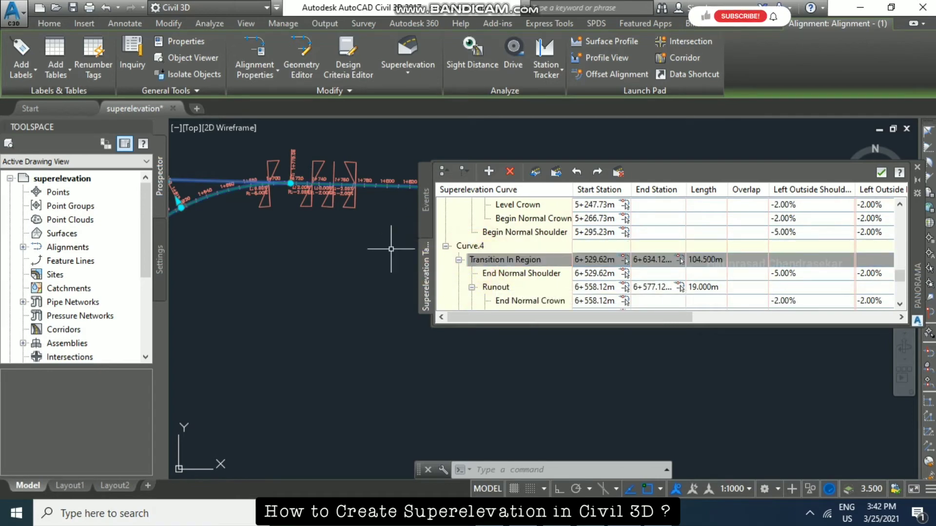
{"action": "middle_click_drag", "start_coordinate": [390, 247], "coordinate": [272, 238]}
{"action": "scroll", "coordinate": [272, 238], "scroll_direction": "up", "scroll_amount": 8}
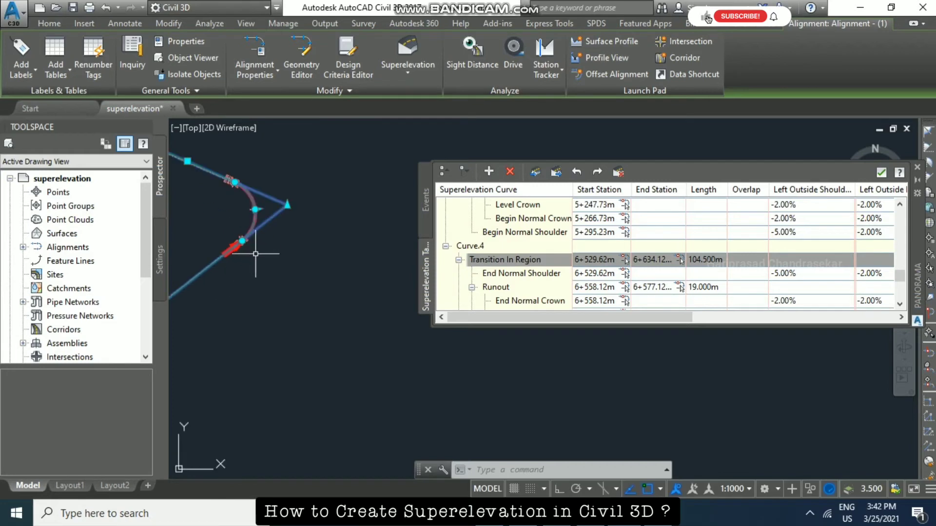
{"action": "scroll", "coordinate": [682, 255], "scroll_direction": "down", "scroll_amount": 2}
{"action": "left_click", "coordinate": [790, 260]}
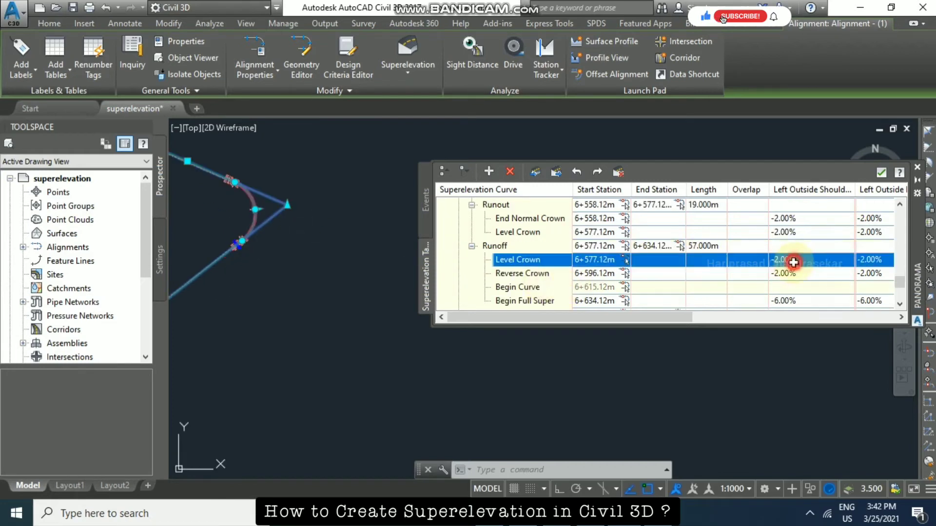
{"action": "left_click", "coordinate": [877, 300]}
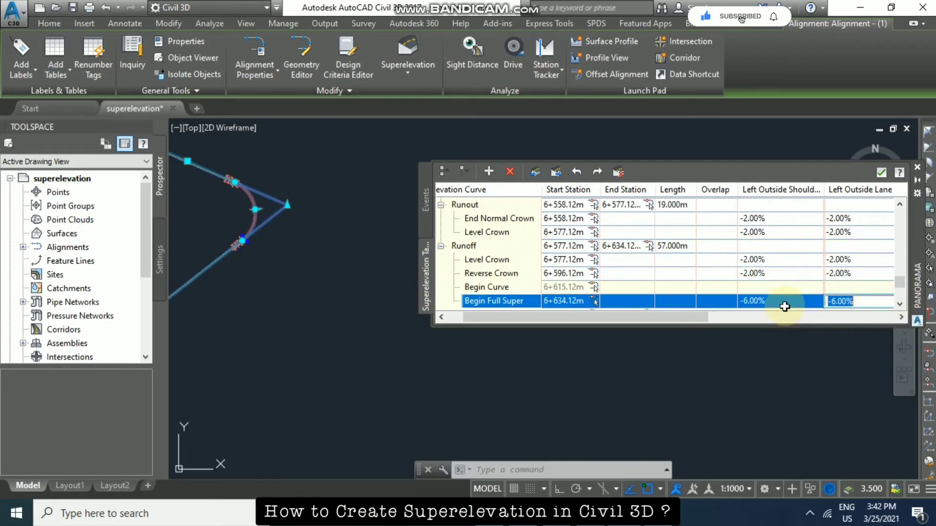
{"action": "scroll", "coordinate": [792, 287], "scroll_direction": "down", "scroll_amount": 2}
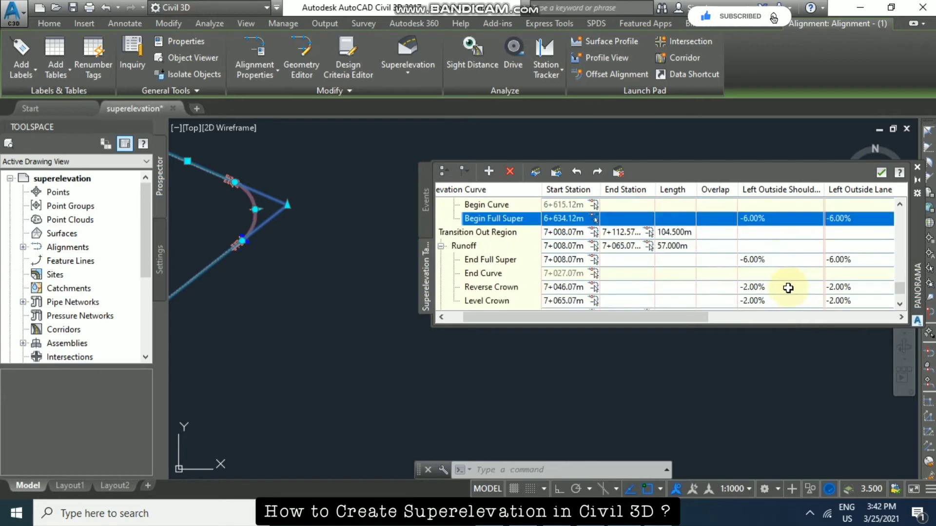
{"action": "scroll", "coordinate": [788, 288], "scroll_direction": "down", "scroll_amount": 2}
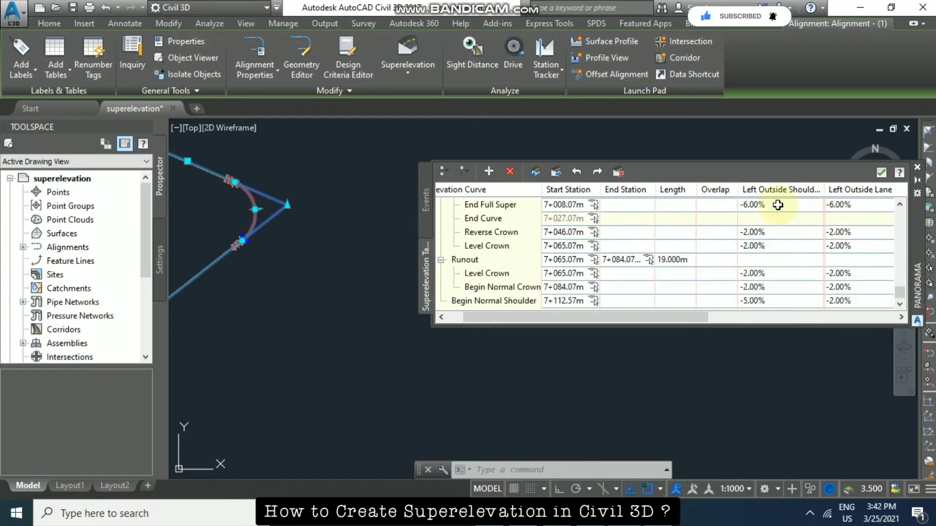
- Close the superelevation tabular editor and the event viewer, and deselect the alignment
{"action": "left_click", "coordinate": [881, 174]}
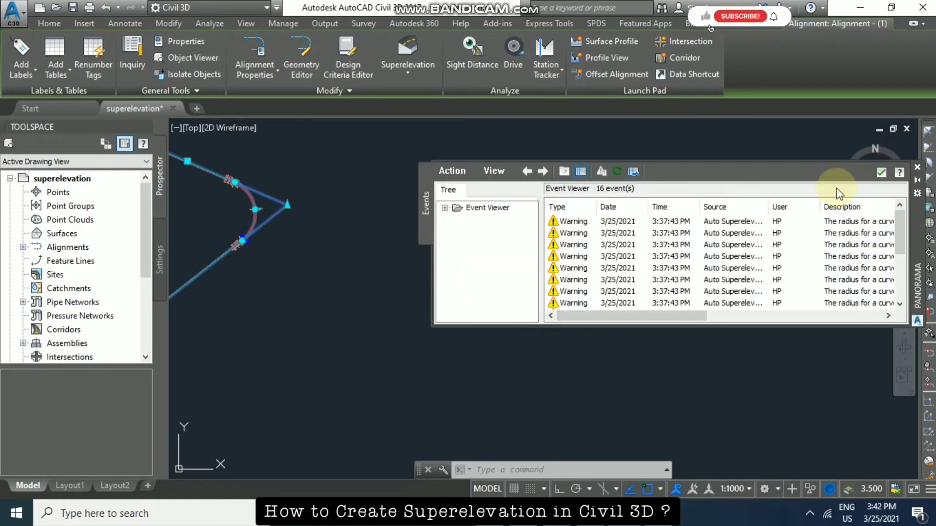
{"action": "left_click", "coordinate": [880, 175]}
{"action": "scroll", "coordinate": [555, 250], "scroll_direction": "down", "scroll_amount": 5}
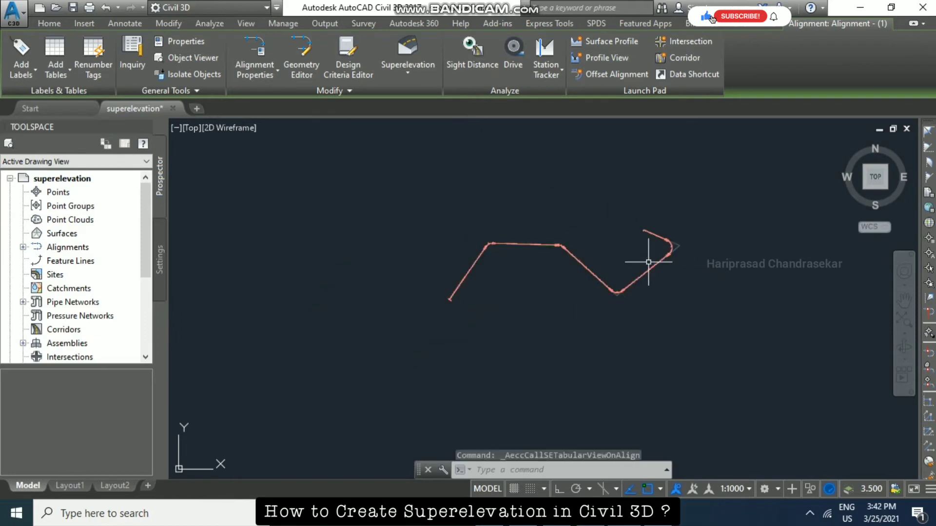
{"action": "key", "text": "Escape"}
- Select the alignment at its first curve and start creating a superelevation view for it
{"action": "scroll", "coordinate": [593, 240], "scroll_direction": "up", "scroll_amount": 2}
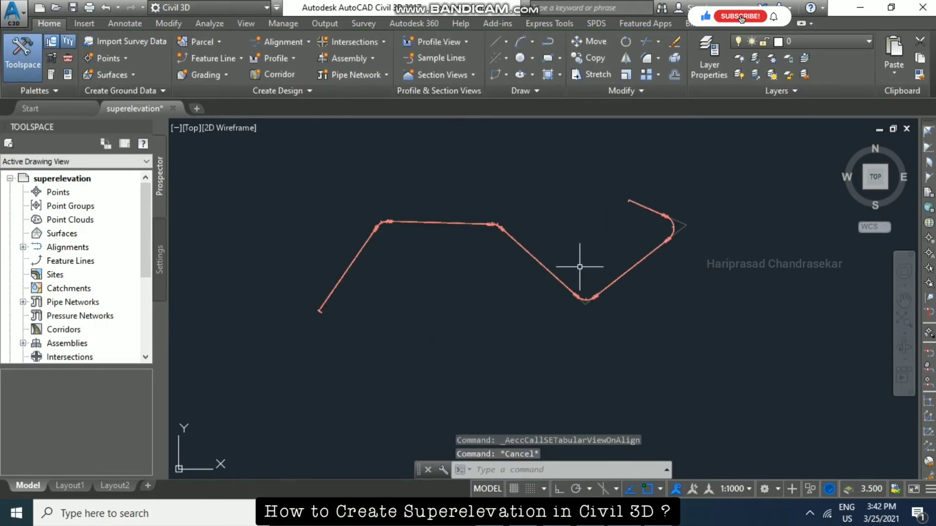
{"action": "left_click", "coordinate": [423, 222]}
{"action": "scroll", "coordinate": [341, 218], "scroll_direction": "up", "scroll_amount": 4}
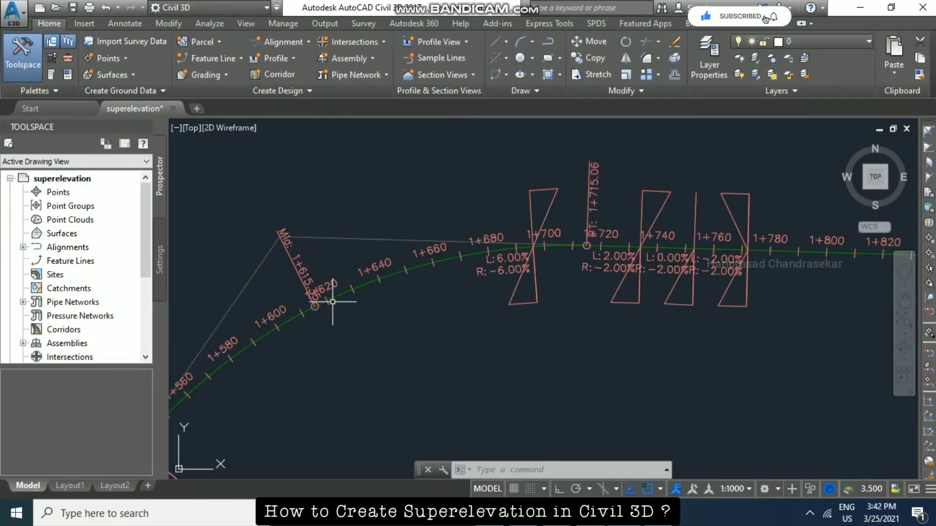
{"action": "left_click", "coordinate": [333, 301]}
{"action": "left_click", "coordinate": [407, 56]}
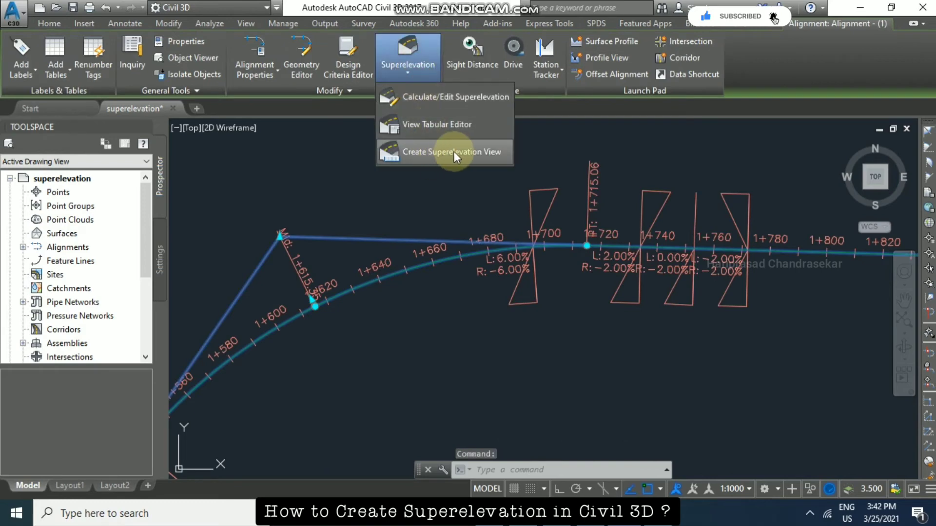
{"action": "left_click", "coordinate": [455, 151]}
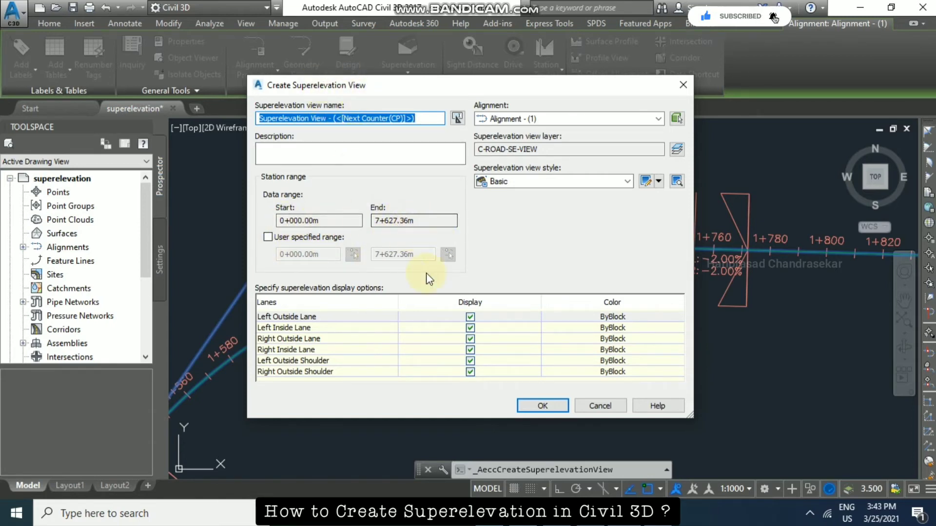
- Limit the superelevation view to a user specified range from station 1+404.92m to 1+841.40m around the first curve, and accept the settings
{"action": "left_click", "coordinate": [269, 238]}
{"action": "left_click", "coordinate": [355, 254]}
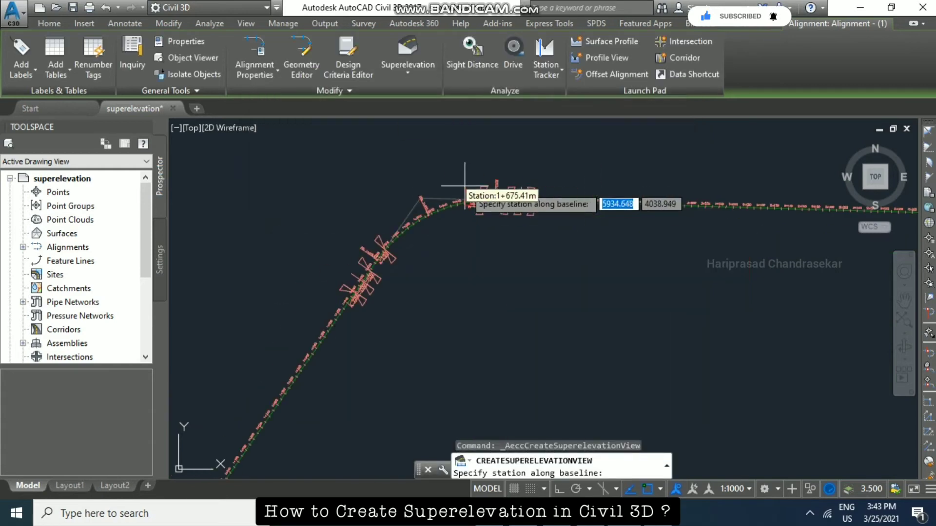
{"action": "left_click", "coordinate": [307, 337]}
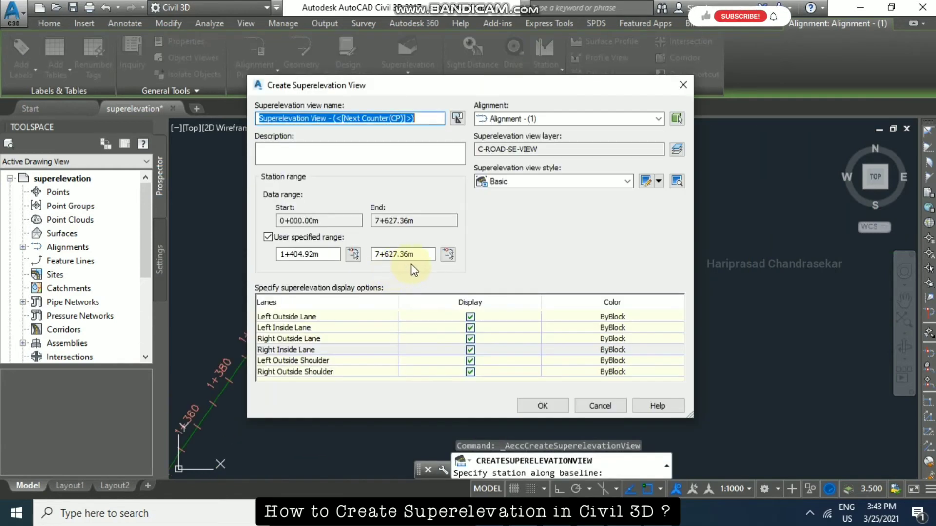
{"action": "left_click", "coordinate": [444, 254]}
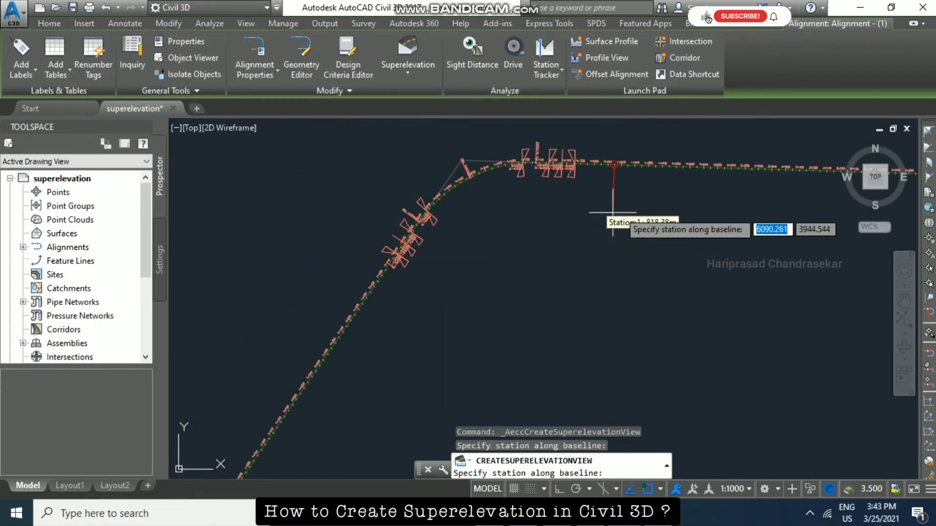
{"action": "left_click", "coordinate": [622, 228]}
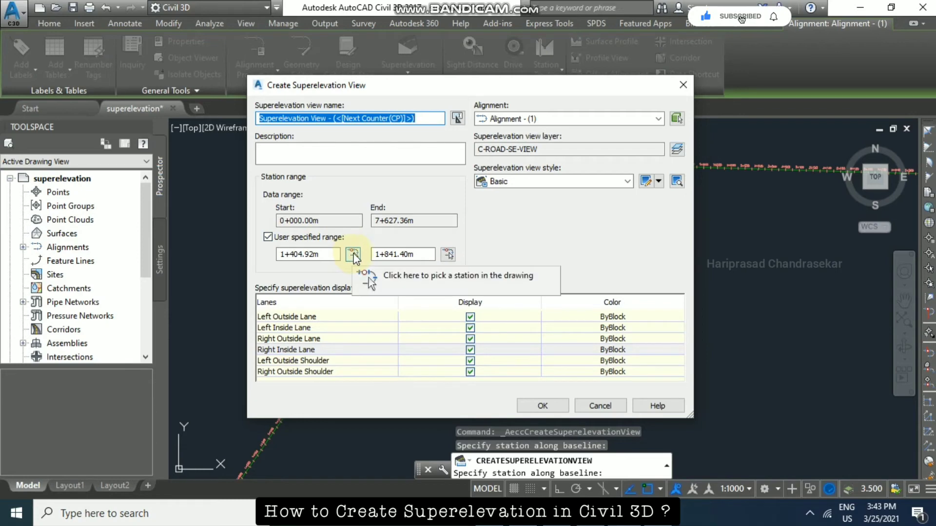
{"action": "left_click", "coordinate": [542, 405]}
{"action": "middle_click_drag", "start_coordinate": [511, 310], "coordinate": [449, 219]}
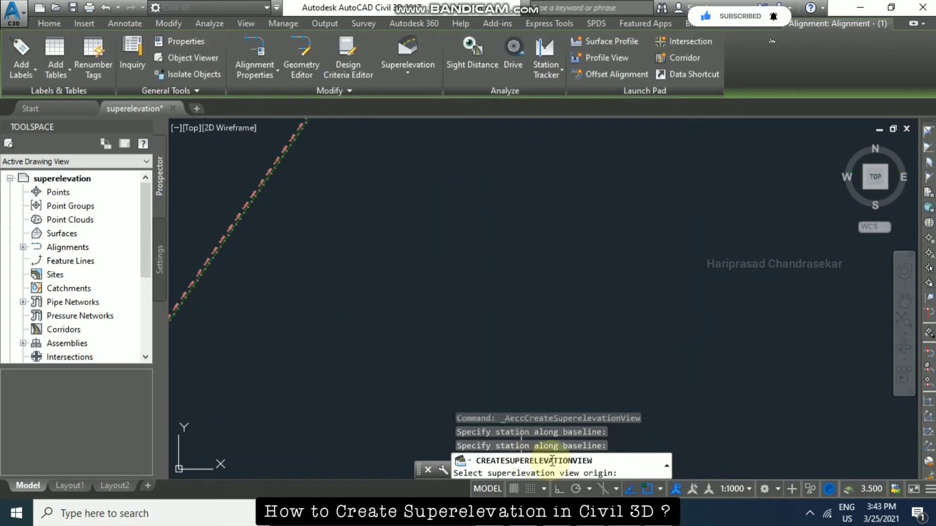
- Place the superelevation view in the empty area beside the alignment and regenerate the drawing
{"action": "left_click", "coordinate": [385, 330]}
{"action": "scroll", "coordinate": [534, 332], "scroll_direction": "up", "scroll_amount": 4}
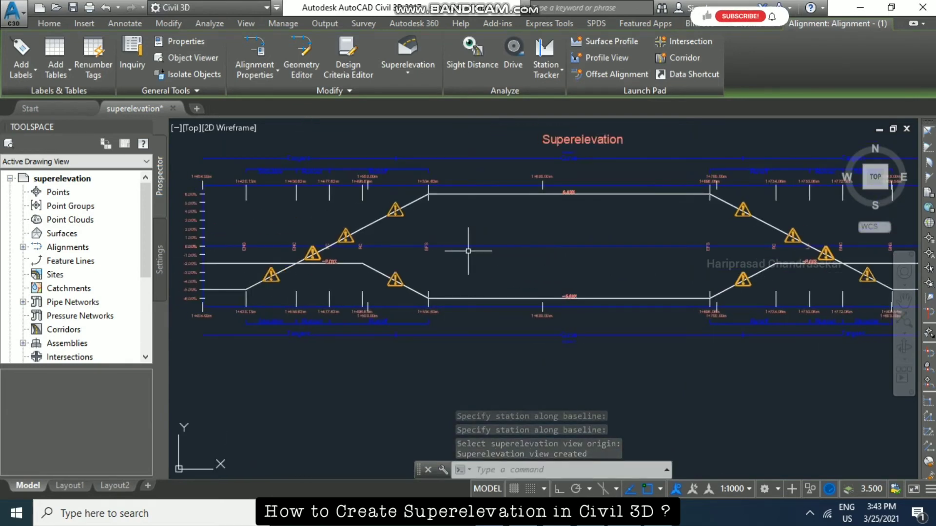
{"action": "type", "text": "re"}
{"action": "key", "text": "Return"}
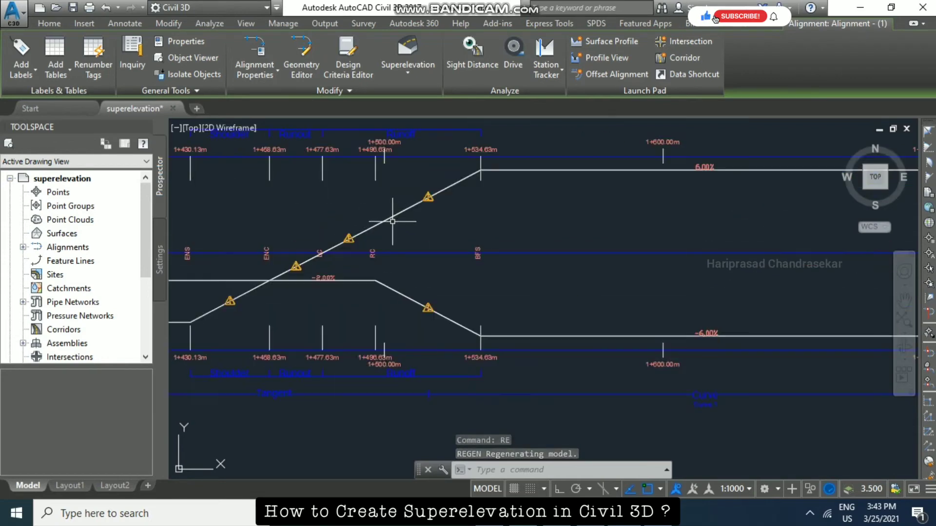
- Examine the superelevation view's lane and shoulder slope lines, critical stations and transition regions on both ends of the curve
{"action": "middle_click_drag", "start_coordinate": [385, 274], "coordinate": [418, 262]}
{"action": "left_click", "coordinate": [418, 263]}
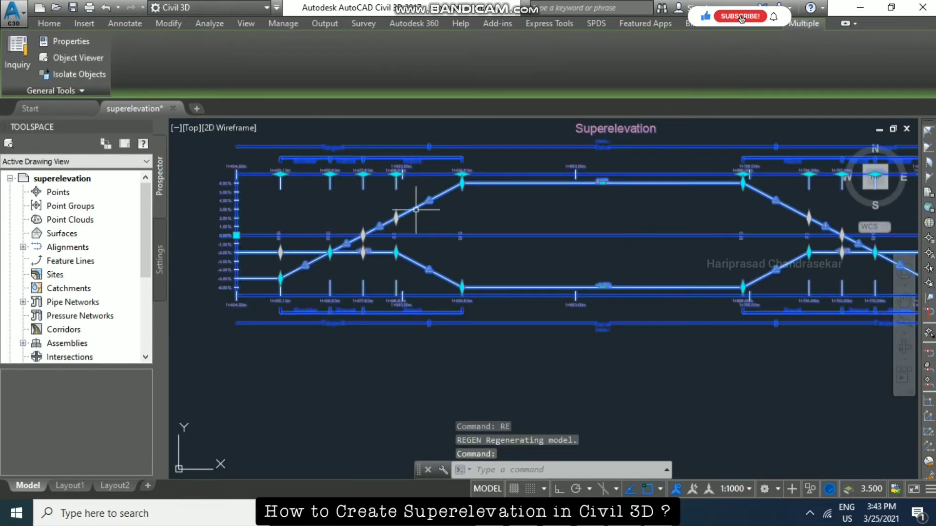
{"action": "key", "text": "Escape"}
{"action": "scroll", "coordinate": [392, 220], "scroll_direction": "up", "scroll_amount": 2}
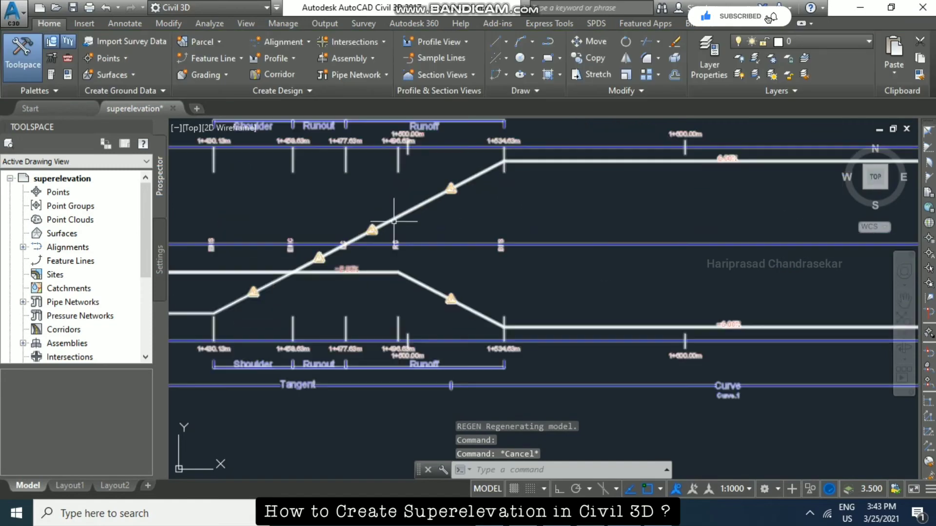
{"action": "scroll", "coordinate": [483, 231], "scroll_direction": "down", "scroll_amount": 3}
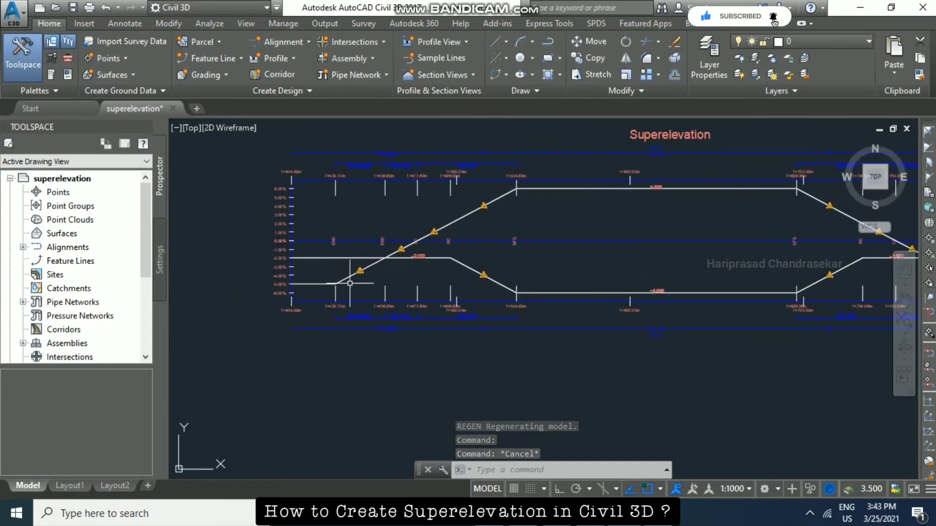
{"action": "left_click", "coordinate": [344, 274]}
{"action": "left_click", "coordinate": [351, 280]}
{"action": "key", "text": "Escape"}
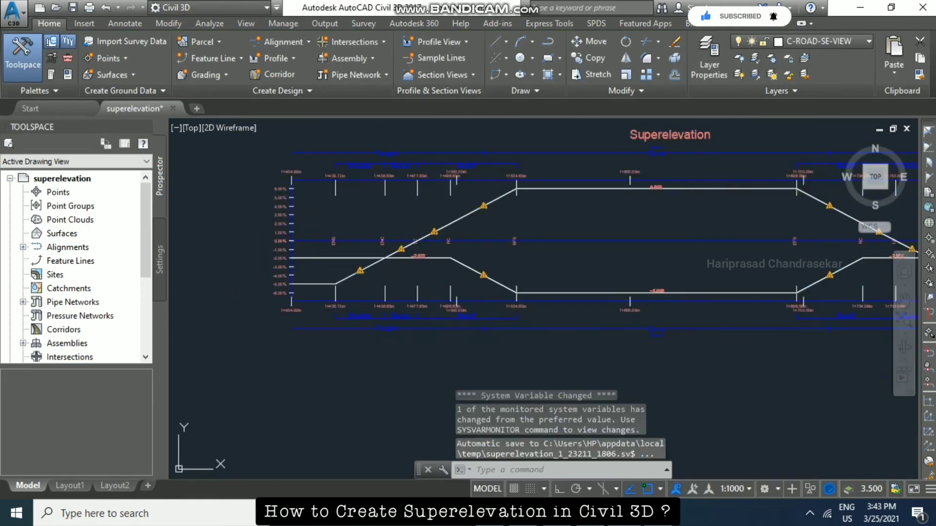
{"action": "scroll", "coordinate": [407, 250], "scroll_direction": "up", "scroll_amount": 2}
{"action": "scroll", "coordinate": [291, 296], "scroll_direction": "down", "scroll_amount": 3}
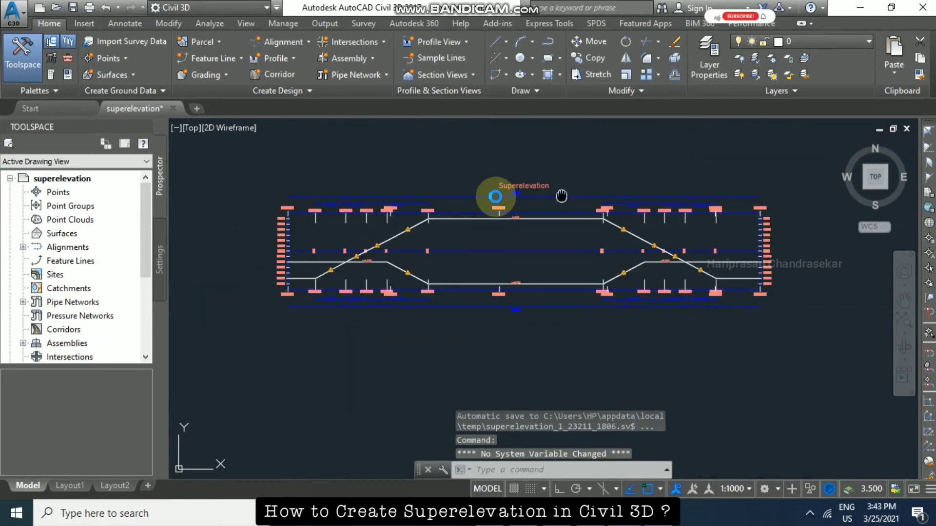
{"action": "scroll", "coordinate": [494, 194], "scroll_direction": "up", "scroll_amount": 2}
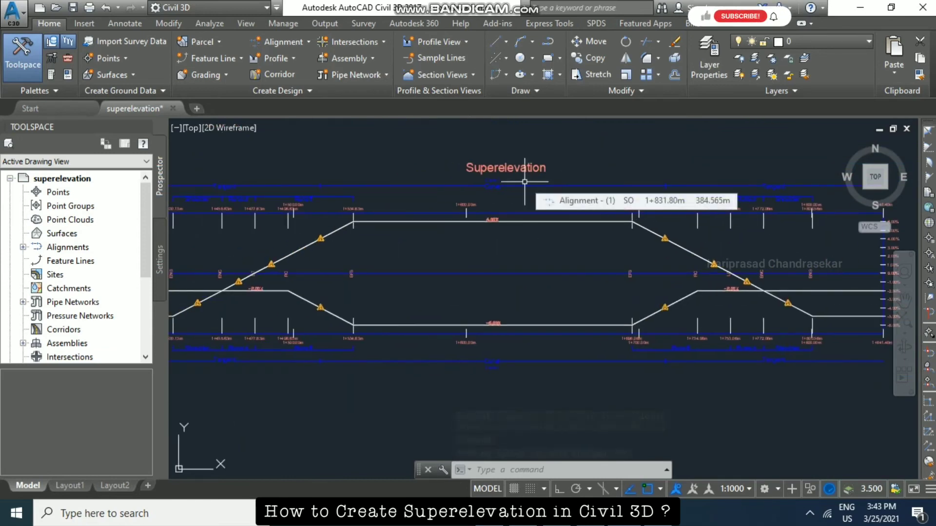
{"action": "scroll", "coordinate": [535, 174], "scroll_direction": "down", "scroll_amount": 2}
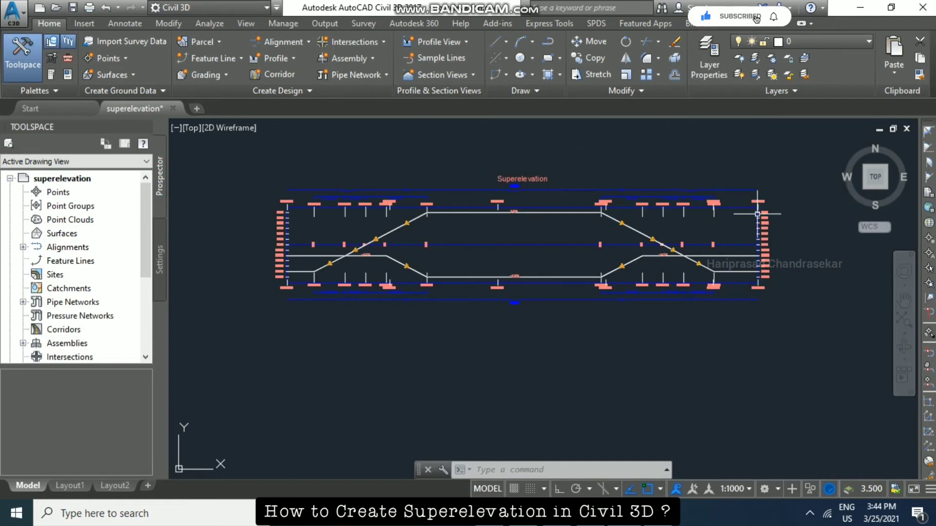
- Move the begin normal shoulder (BNS) critical station in the curve's transition out to station 1+826.23m and deselect the view
{"action": "scroll", "coordinate": [735, 248], "scroll_direction": "up", "scroll_amount": 3}
{"action": "left_click", "coordinate": [697, 258]}
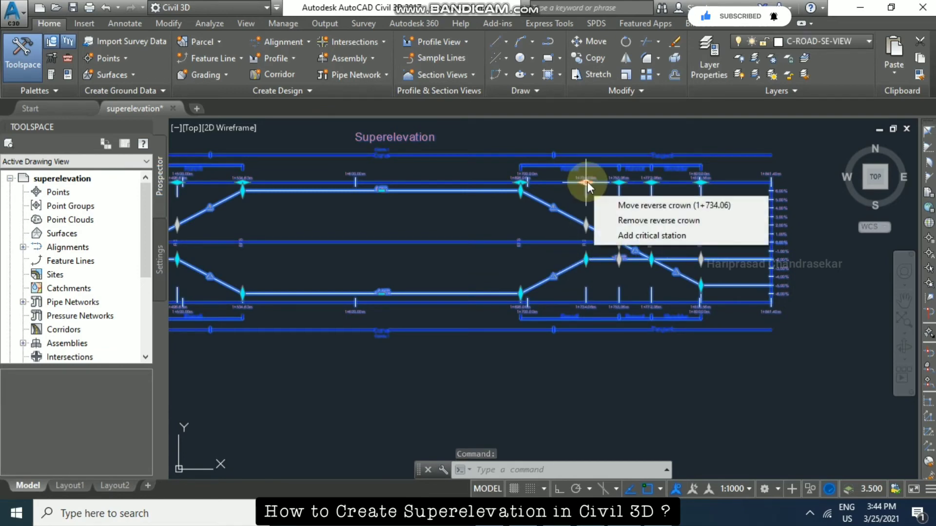
{"action": "scroll", "coordinate": [586, 183], "scroll_direction": "up", "scroll_amount": 3}
{"action": "scroll", "coordinate": [484, 175], "scroll_direction": "down", "scroll_amount": 2}
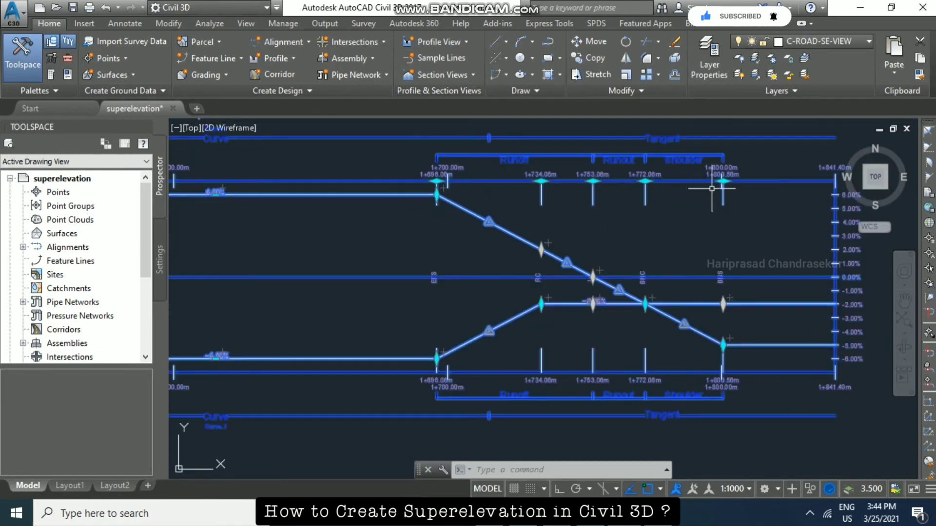
{"action": "left_click", "coordinate": [722, 181]}
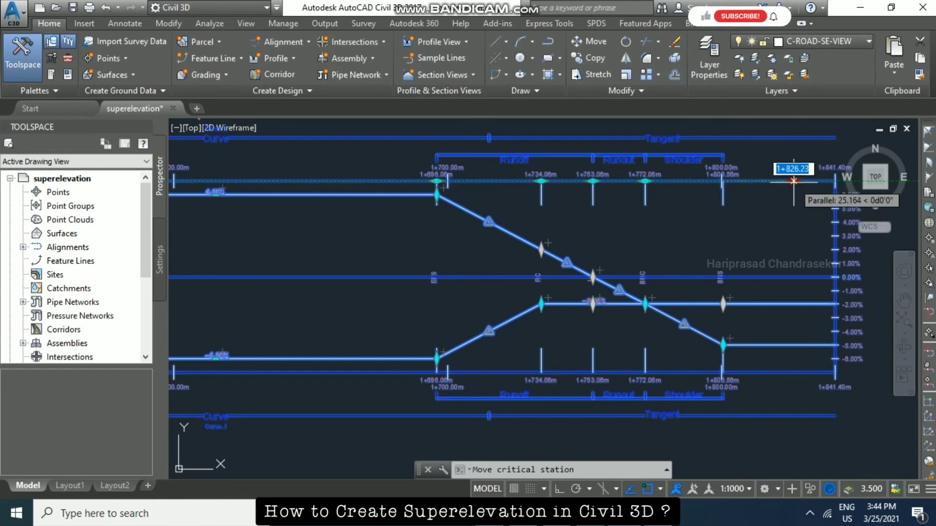
{"action": "left_click", "coordinate": [793, 199]}
{"action": "key", "text": "Escape"}
{"action": "key", "text": "Escape"}
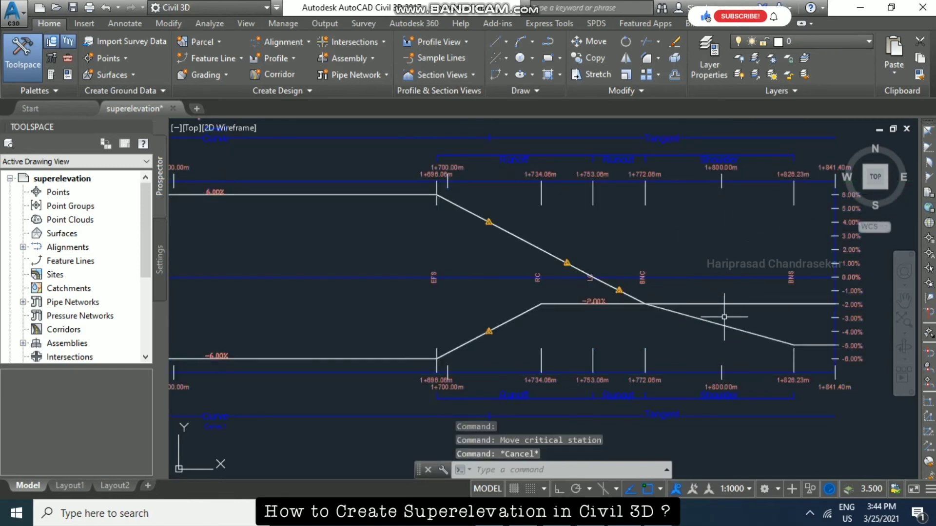
{"action": "left_click", "coordinate": [687, 315]}
{"action": "key", "text": "Escape"}
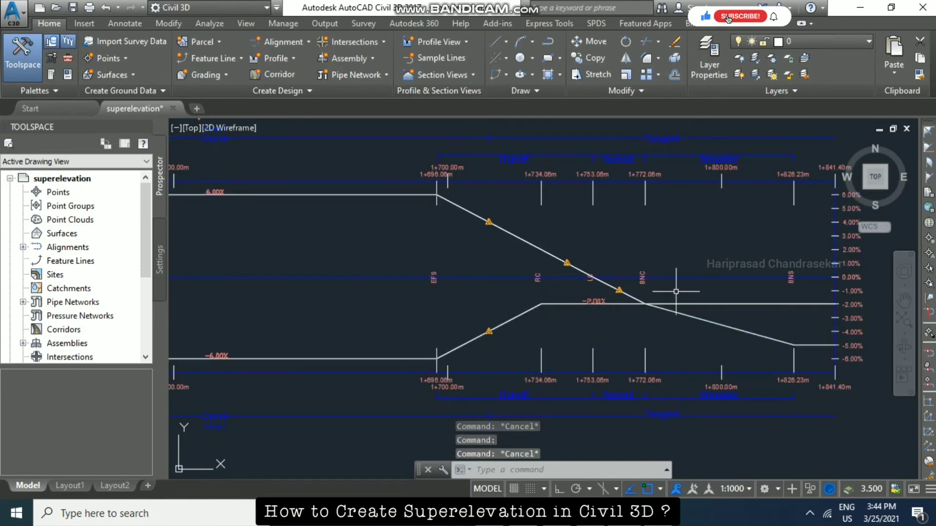
{"action": "left_click", "coordinate": [676, 291]}
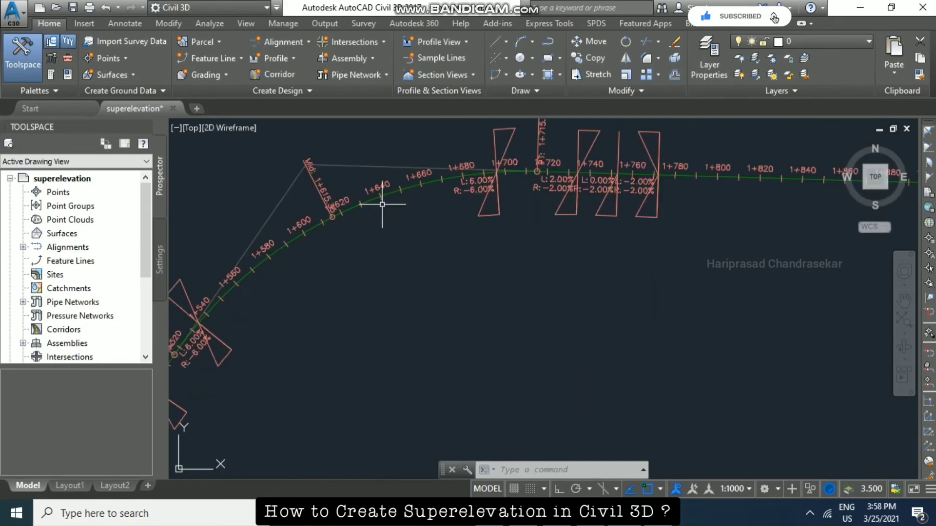
- Start a Basic-style superelevation view for the alignment over its full station range and accept the settings
{"action": "left_click", "coordinate": [373, 201]}
{"action": "left_click", "coordinate": [408, 62]}
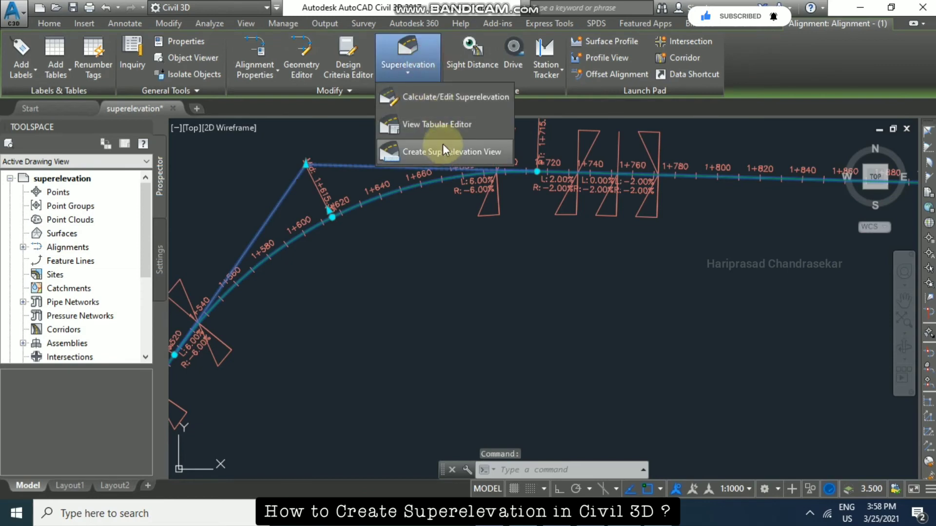
{"action": "left_click", "coordinate": [468, 154]}
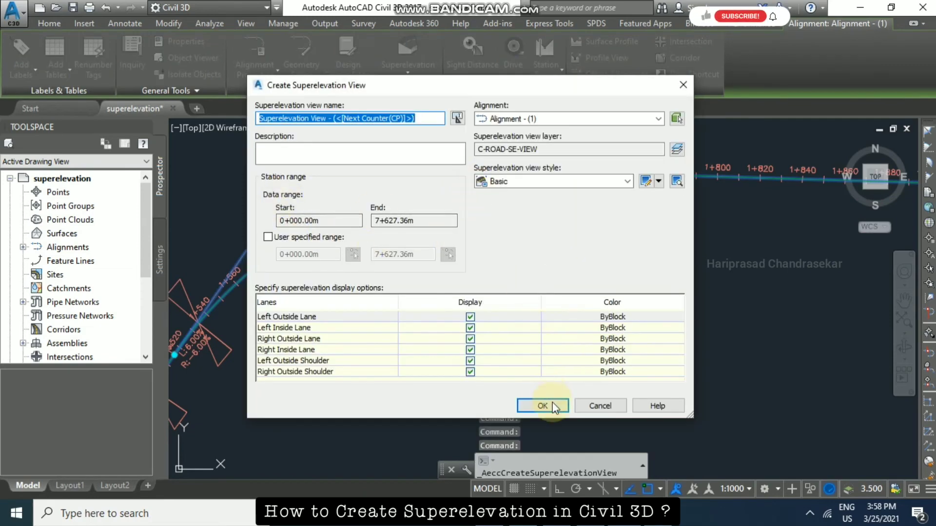
{"action": "left_click", "coordinate": [542, 405]}
- Place the full-range superelevation view below the alignment's start and regenerate the drawing
{"action": "scroll", "coordinate": [418, 261], "scroll_direction": "down", "scroll_amount": 8}
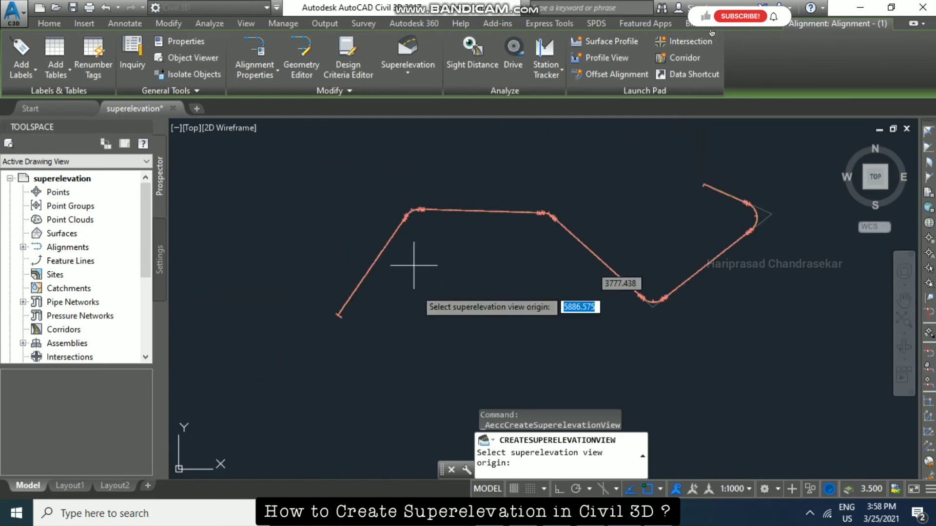
{"action": "left_click", "coordinate": [368, 382]}
{"action": "scroll", "coordinate": [529, 376], "scroll_direction": "up", "scroll_amount": 6}
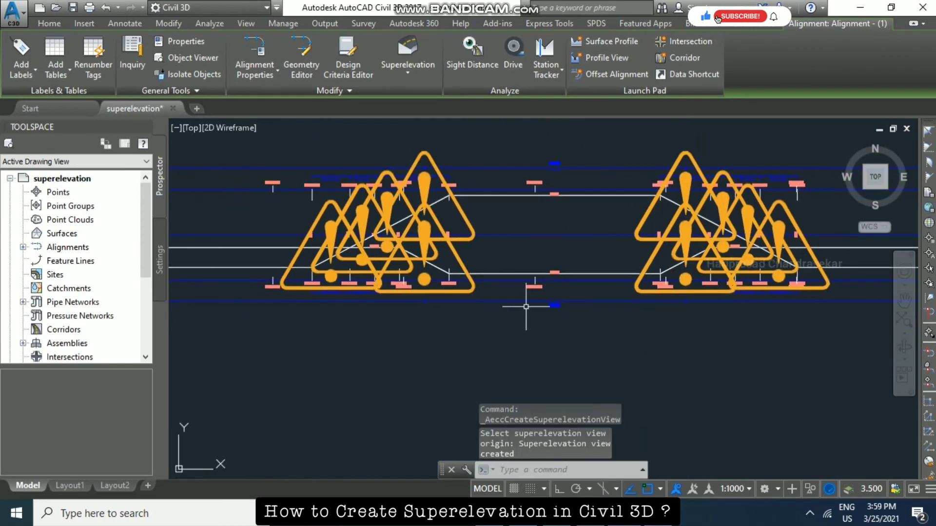
{"action": "type", "text": "RE"}
{"action": "key", "text": "Return"}
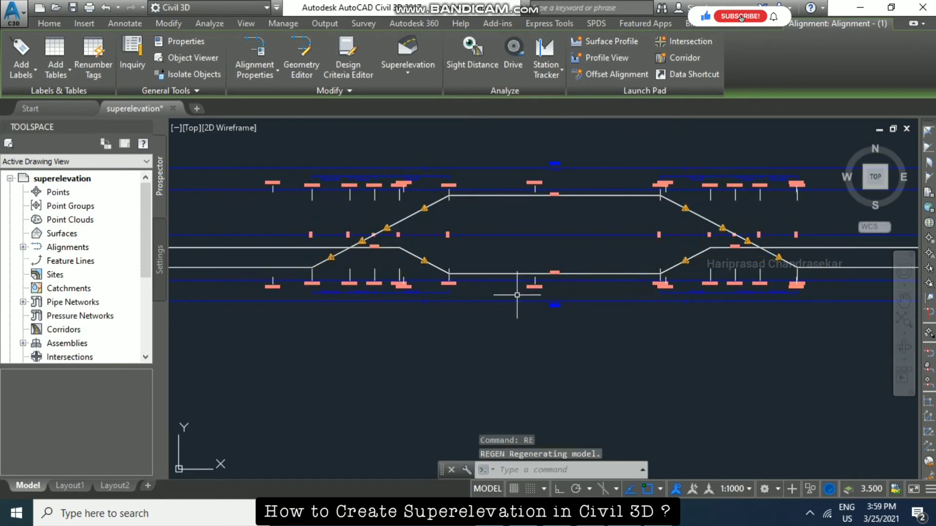
- Move the first curve's end normal shoulder (ENS) critical station back to about station 1+387m
{"action": "middle_click_drag", "start_coordinate": [312, 238], "coordinate": [483, 227]}
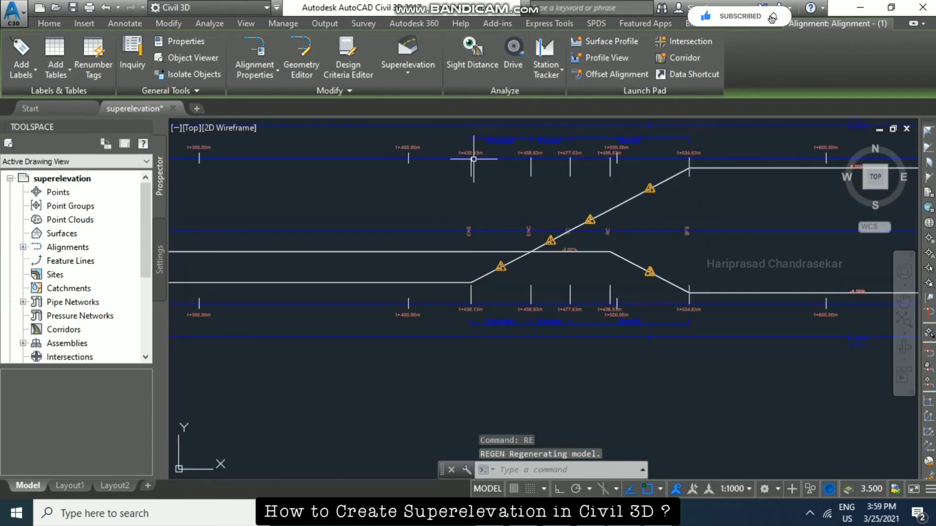
{"action": "scroll", "coordinate": [472, 153], "scroll_direction": "up", "scroll_amount": 2}
{"action": "left_click", "coordinate": [473, 157]}
{"action": "left_click", "coordinate": [471, 160]}
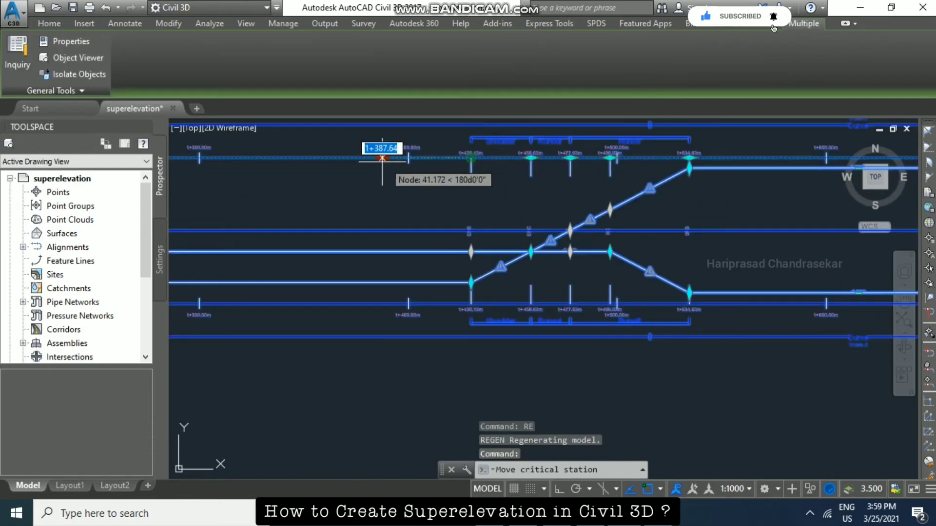
{"action": "left_click", "coordinate": [380, 157]}
{"action": "key", "text": "Escape"}
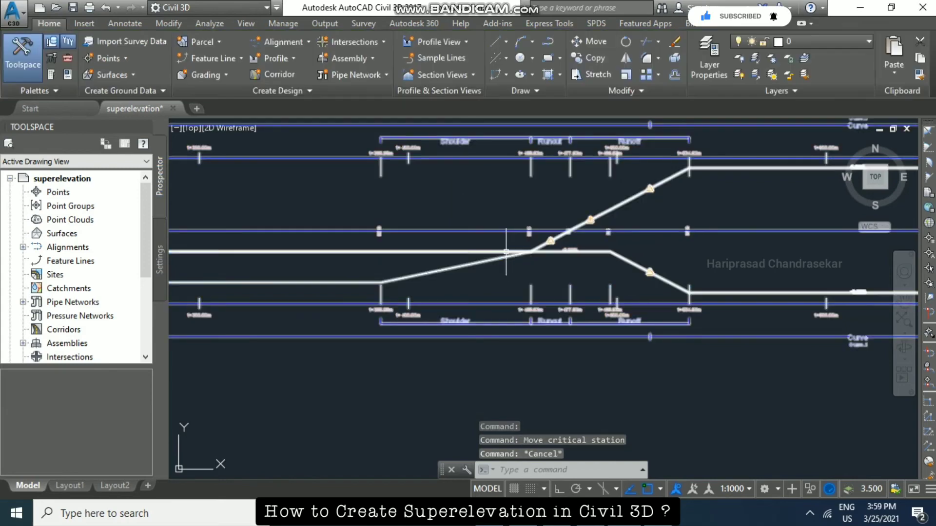
- Move the first curve's end normal crown (ENC) critical station back to about station 1+423m
{"action": "left_click", "coordinate": [536, 164]}
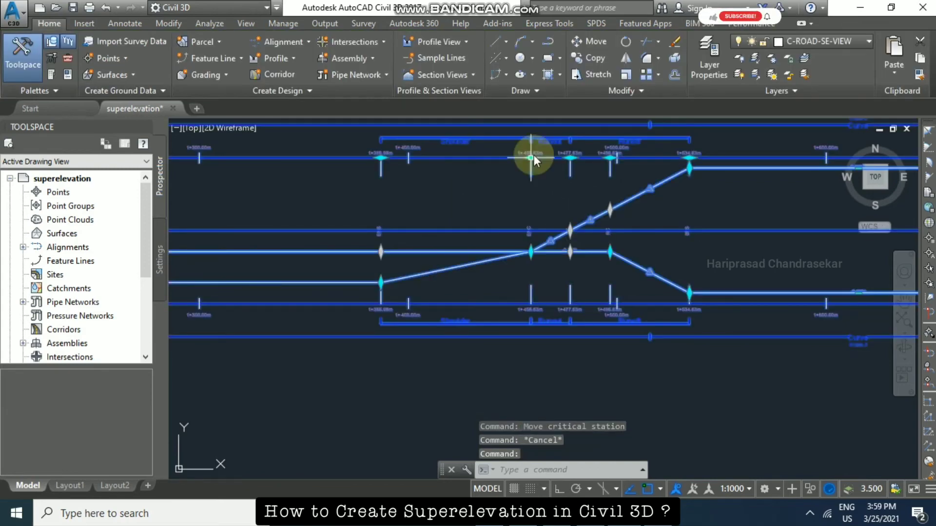
{"action": "left_click", "coordinate": [531, 157]}
{"action": "left_click", "coordinate": [456, 168]}
{"action": "key", "text": "Escape"}
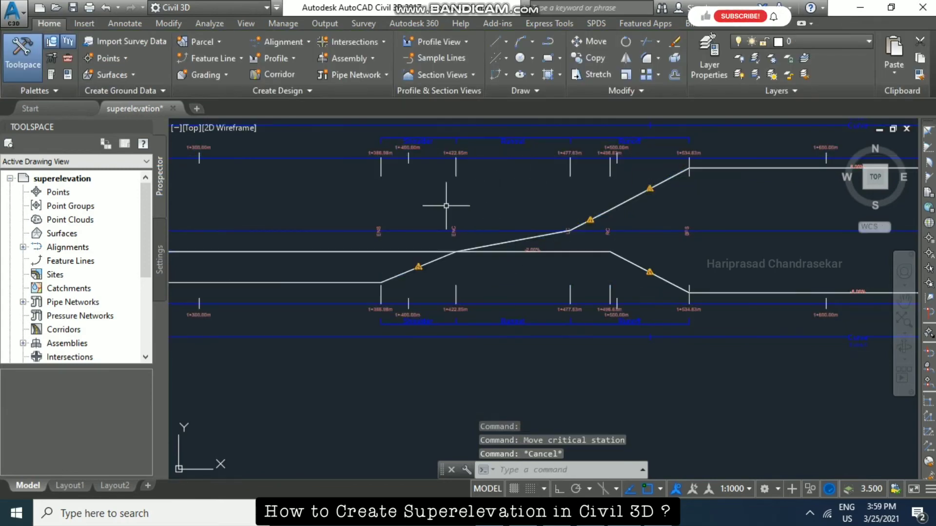
{"action": "left_click", "coordinate": [383, 166]}
{"action": "key", "text": "Escape"}
- Shift the end normal crown (ENC) critical station forward to station 1+427.13m
{"action": "left_click", "coordinate": [456, 165]}
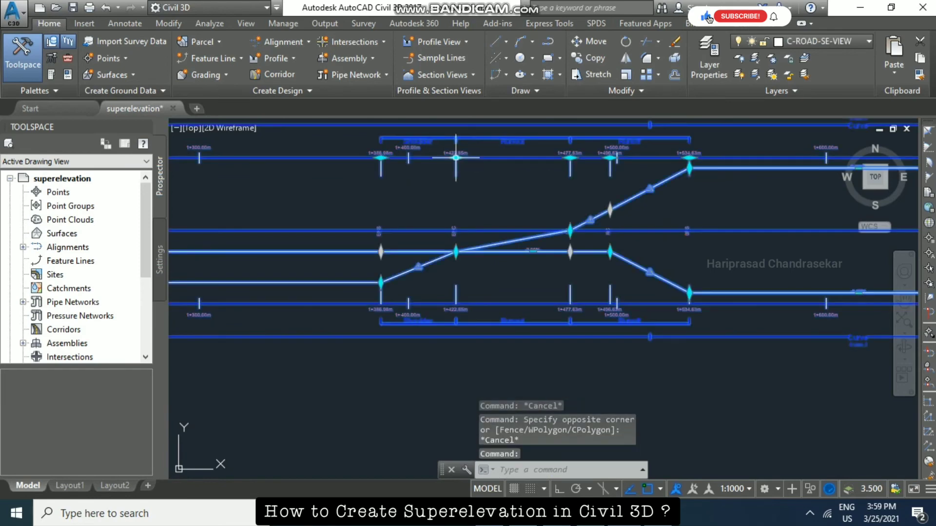
{"action": "left_click", "coordinate": [455, 158]}
{"action": "left_click", "coordinate": [465, 157]}
{"action": "key", "text": "Escape"}
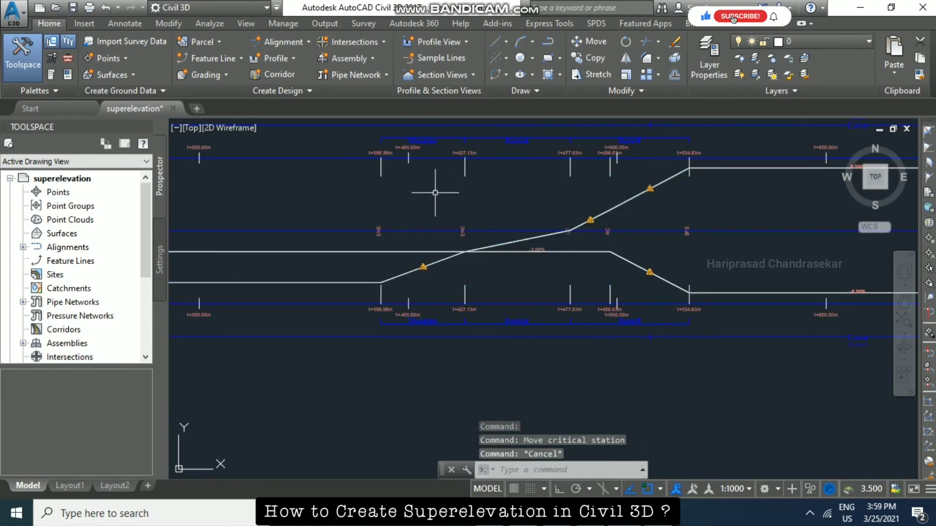
- Move the end normal shoulder (ENS) critical station further back to station 1+374.15m
{"action": "left_click", "coordinate": [452, 258]}
{"action": "left_click", "coordinate": [380, 157]}
{"action": "left_click", "coordinate": [354, 157]}
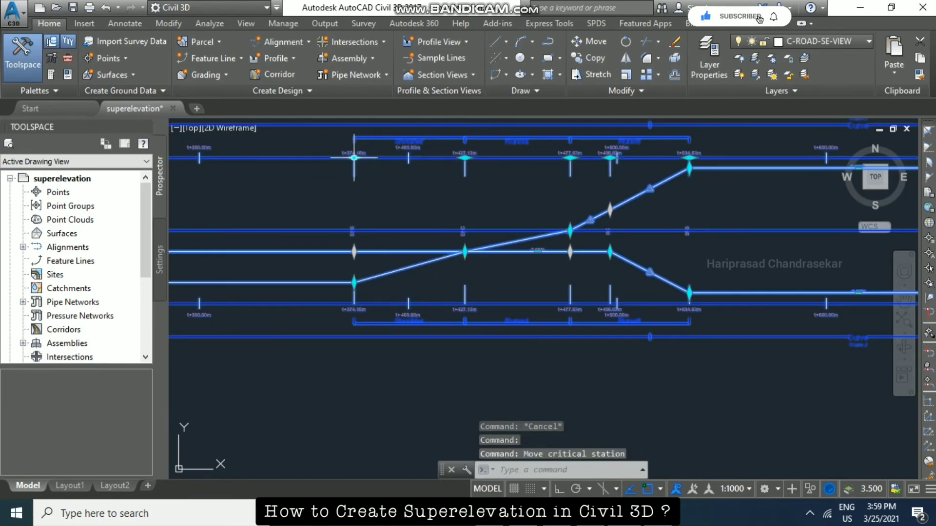
{"action": "key", "text": "Escape"}
- Move the first curve's level crown (LC) critical station to 1+465.64m in the superelevation view
{"action": "left_click", "coordinate": [569, 168]}
{"action": "left_click", "coordinate": [569, 157]}
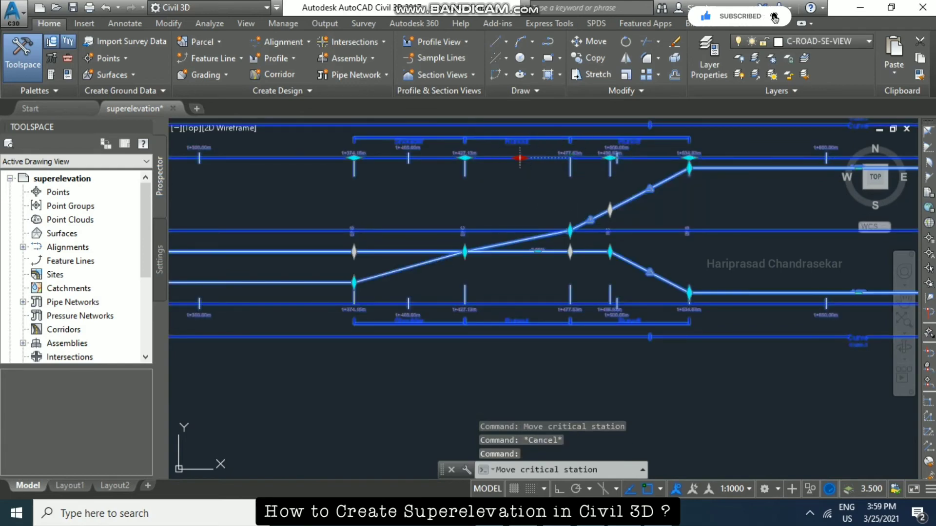
{"action": "left_click", "coordinate": [519, 157]}
{"action": "left_click", "coordinate": [519, 157]}
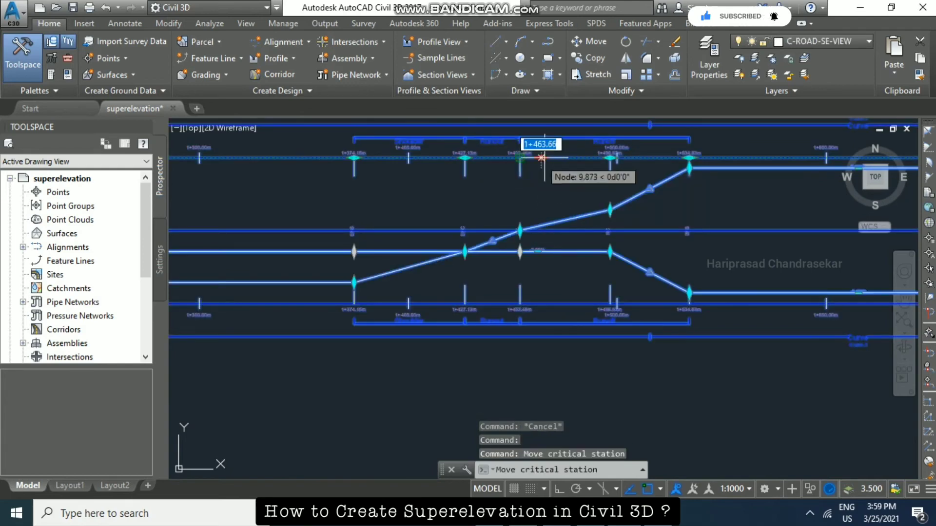
{"action": "left_click", "coordinate": [545, 158]}
{"action": "key", "text": "Escape"}
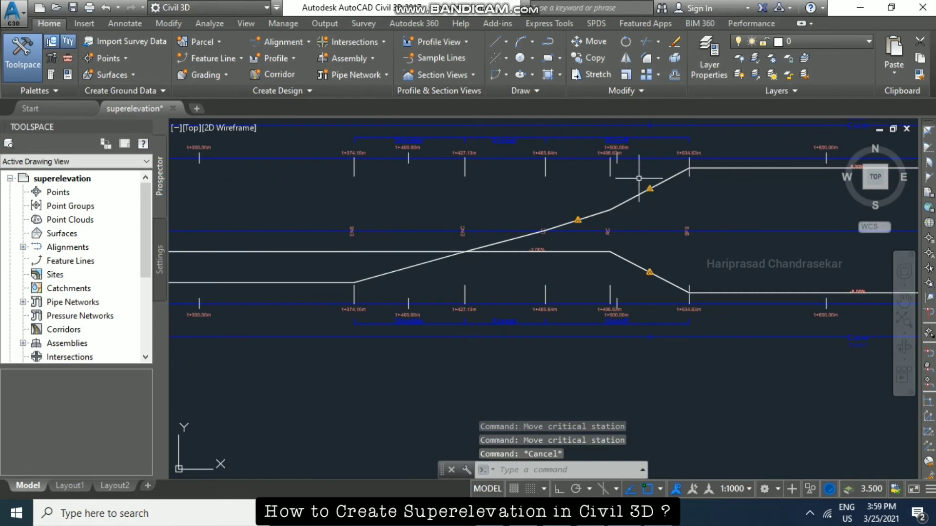
- Move the reverse crown (RC) critical station in the first curve's transition in to station 1+512.70m
{"action": "left_click", "coordinate": [611, 166]}
{"action": "left_click", "coordinate": [610, 157]}
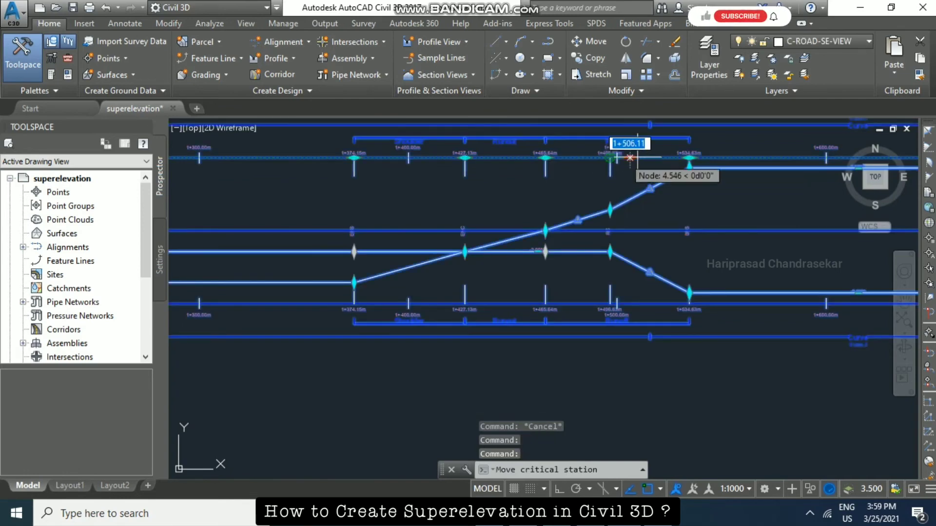
{"action": "key", "text": "Escape"}
- Move the first curve's begin full super (BFS) critical station forward to station 1+557.12m
{"action": "scroll", "coordinate": [577, 149], "scroll_direction": "up", "scroll_amount": 2}
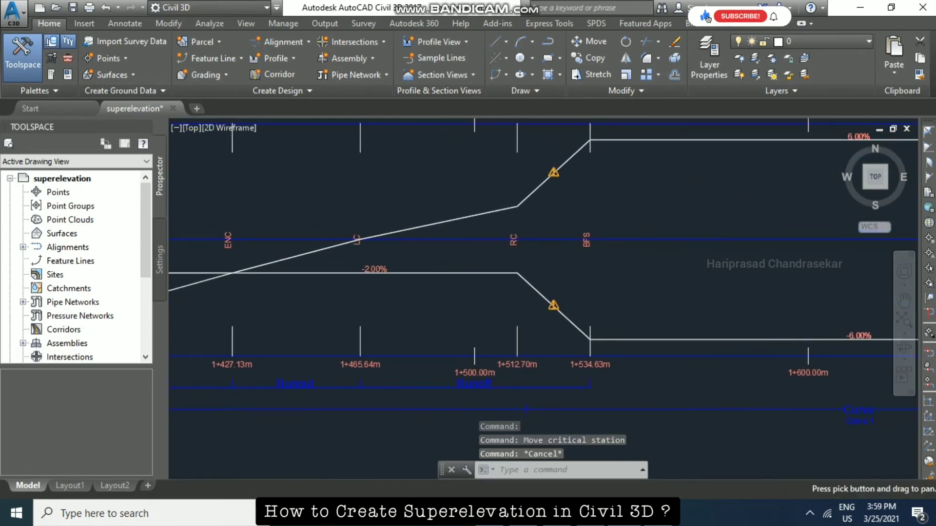
{"action": "left_click", "coordinate": [577, 149]}
{"action": "scroll", "coordinate": [576, 149], "scroll_direction": "down", "scroll_amount": 2}
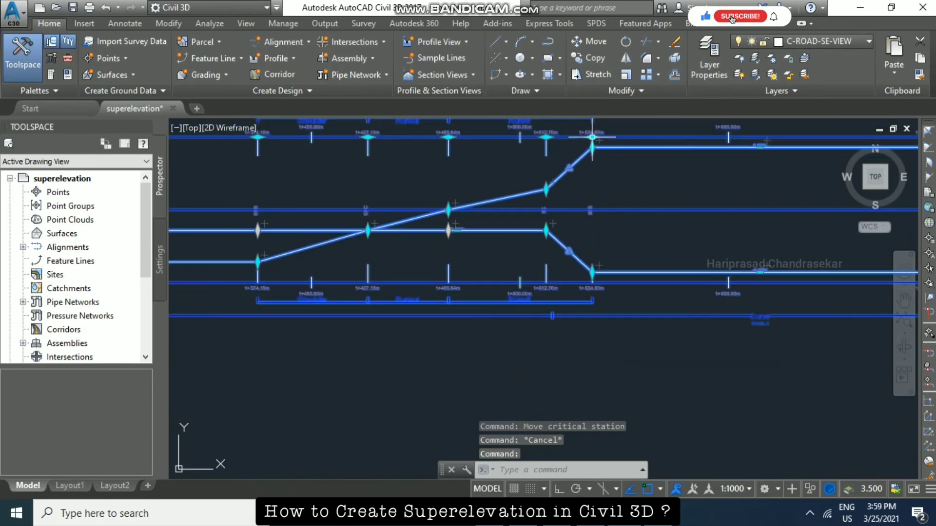
{"action": "left_click", "coordinate": [591, 137]}
{"action": "left_click", "coordinate": [638, 148]}
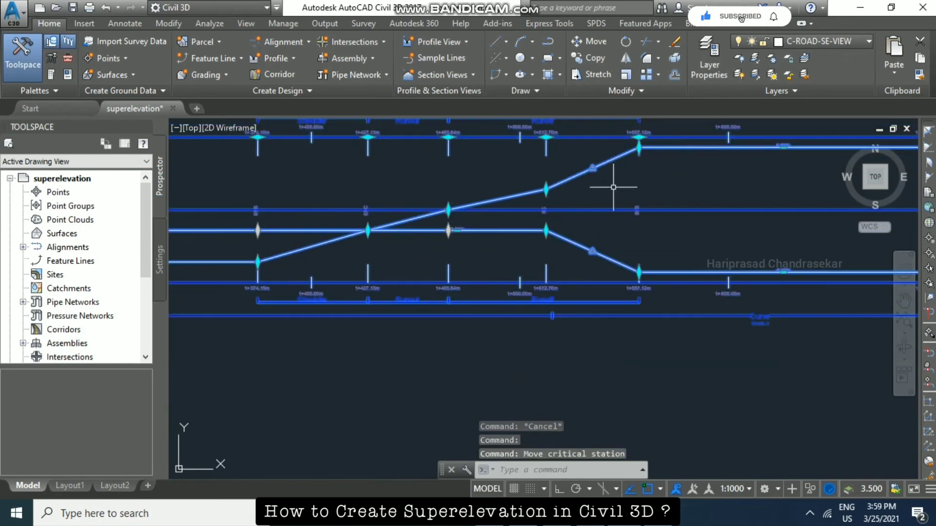
- Move the first curve's reverse crown (RC) critical station to 1+504.33m and its begin full super (BFS) station to 1+577.90m
{"action": "left_click", "coordinate": [638, 137]}
{"action": "left_click", "coordinate": [660, 137]}
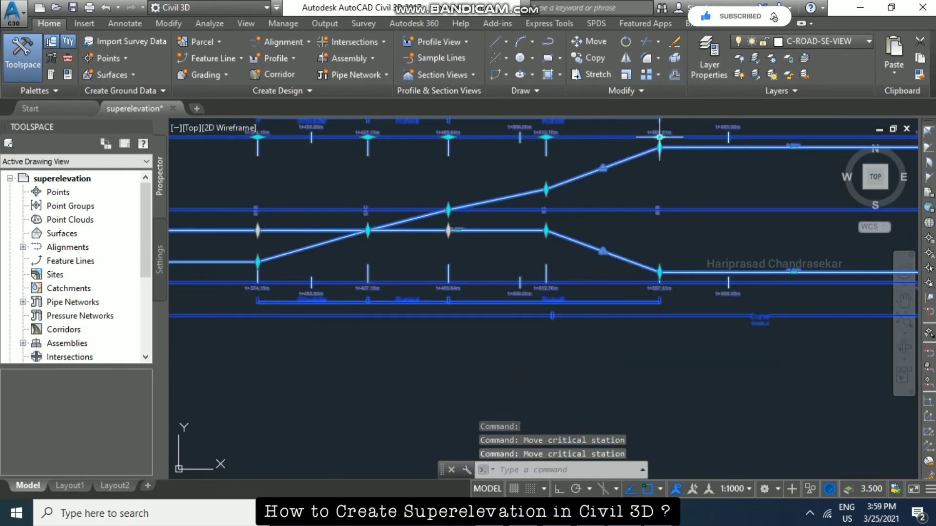
{"action": "left_click", "coordinate": [553, 137]}
{"action": "left_click", "coordinate": [529, 137]}
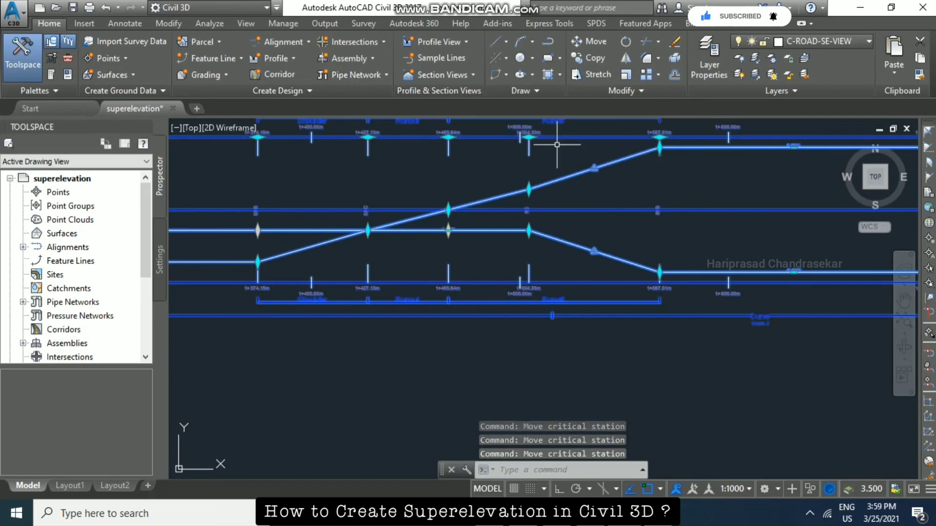
{"action": "left_click", "coordinate": [662, 137]}
{"action": "left_click", "coordinate": [682, 137]}
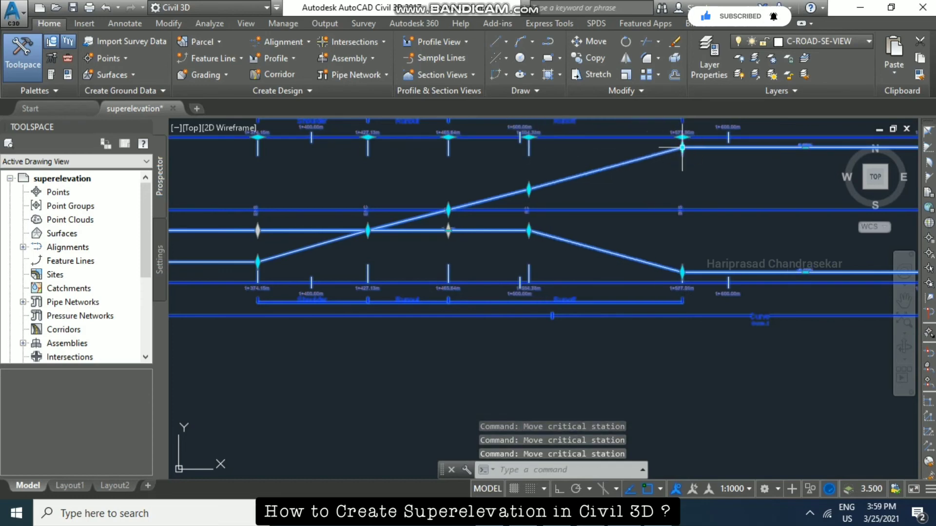
{"action": "key", "text": "Escape"}
- Examine the superelevation labels along the alignment's first curve in plan
{"action": "middle_click_drag", "start_coordinate": [608, 200], "coordinate": [591, 247]}
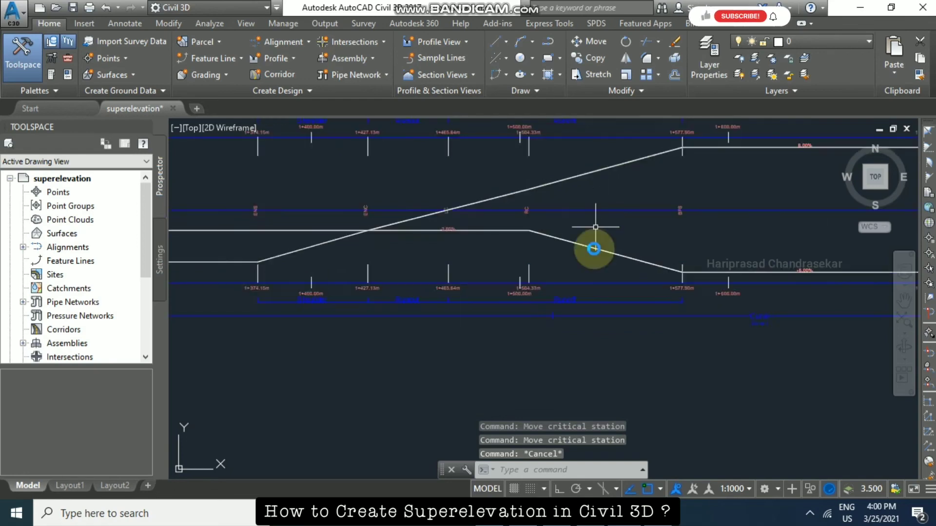
{"action": "scroll", "coordinate": [564, 209], "scroll_direction": "down", "scroll_amount": 2}
{"action": "scroll", "coordinate": [555, 202], "scroll_direction": "down", "scroll_amount": 2}
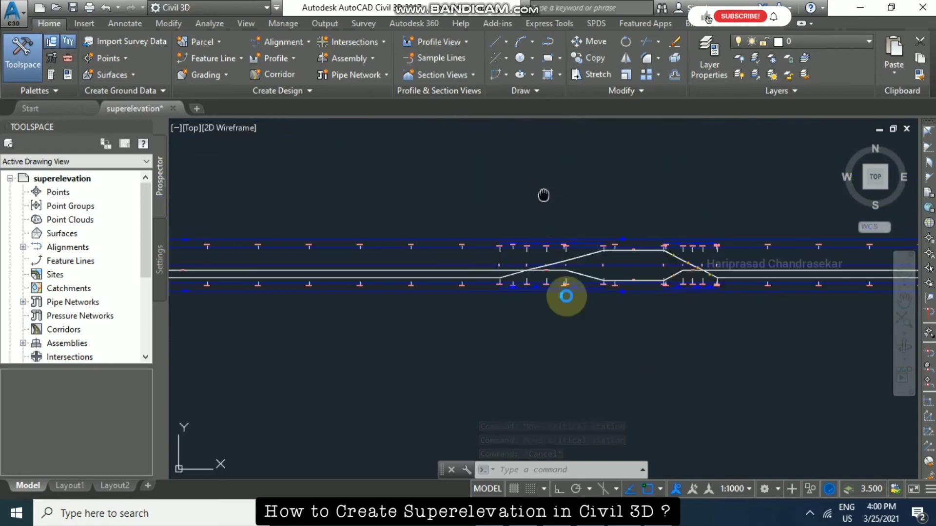
{"action": "middle_click_drag", "start_coordinate": [564, 297], "coordinate": [564, 272]}
{"action": "scroll", "coordinate": [497, 165], "scroll_direction": "up", "scroll_amount": 4}
{"action": "scroll", "coordinate": [497, 165], "scroll_direction": "down", "scroll_amount": 2}
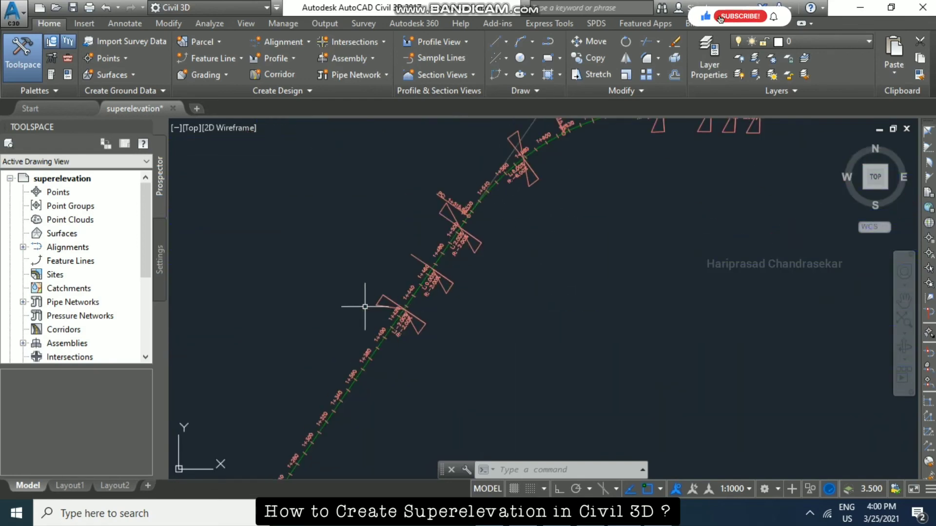
{"action": "middle_click_drag", "start_coordinate": [431, 278], "coordinate": [407, 351]}
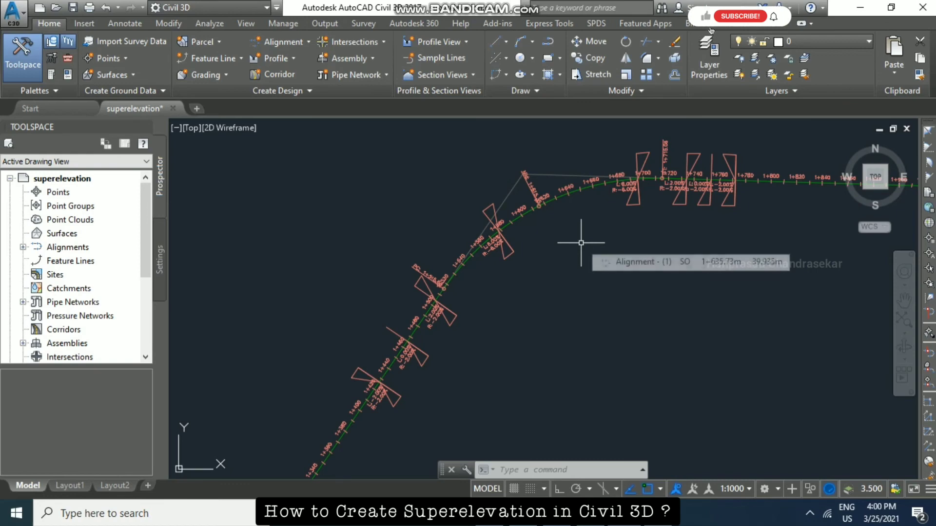
{"action": "scroll", "coordinate": [476, 198], "scroll_direction": "up", "scroll_amount": 2}
{"action": "left_click", "coordinate": [500, 214]}
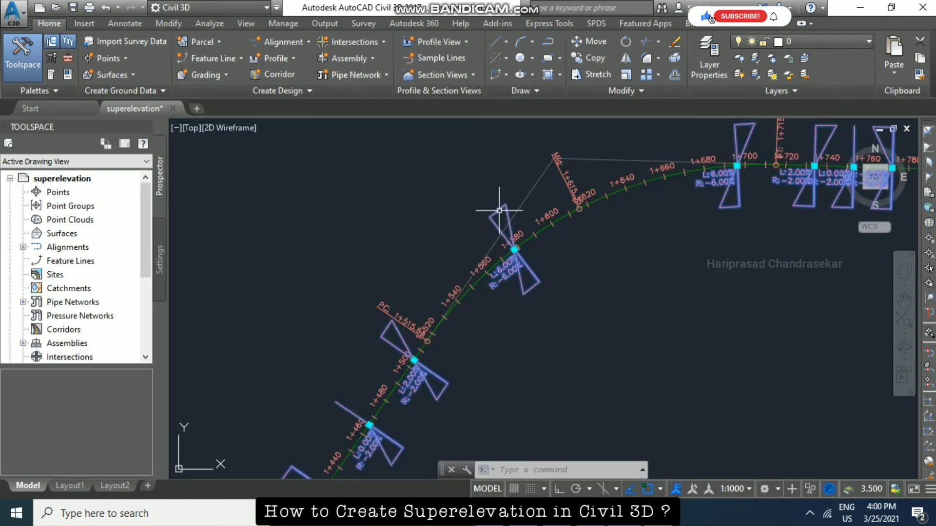
{"action": "right_click", "coordinate": [480, 192]}
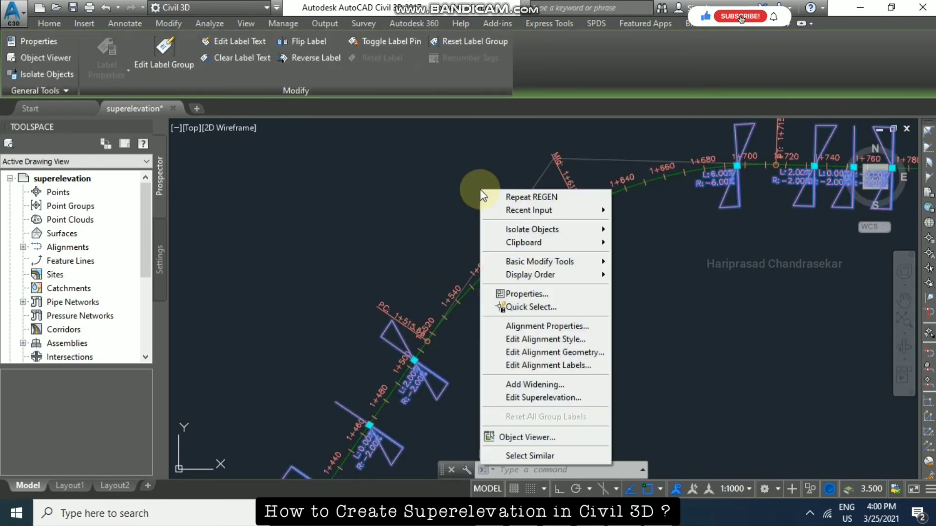
{"action": "left_click", "coordinate": [477, 185]}
{"action": "key", "text": "Escape"}
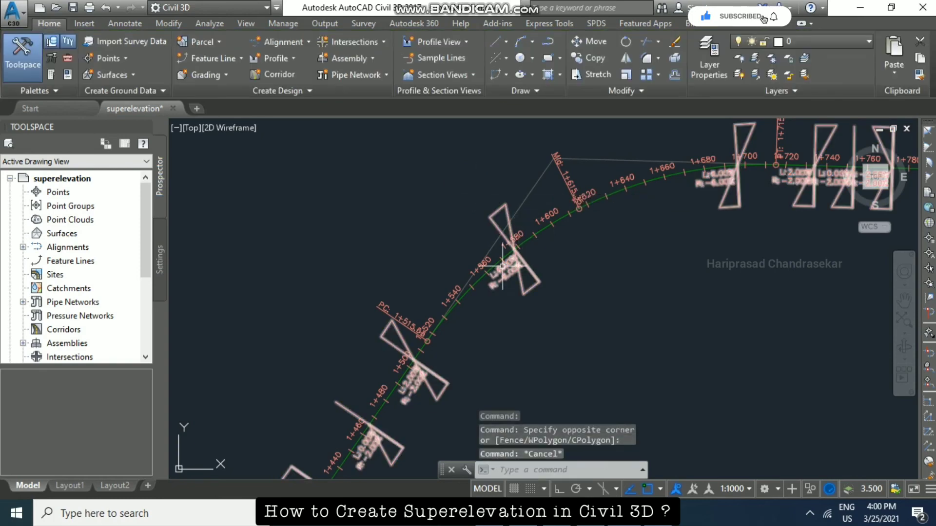
- Open the alignment's label settings and choose Superelevation Critical Points as the label type
{"action": "left_click", "coordinate": [497, 267]}
{"action": "right_click", "coordinate": [417, 193]}
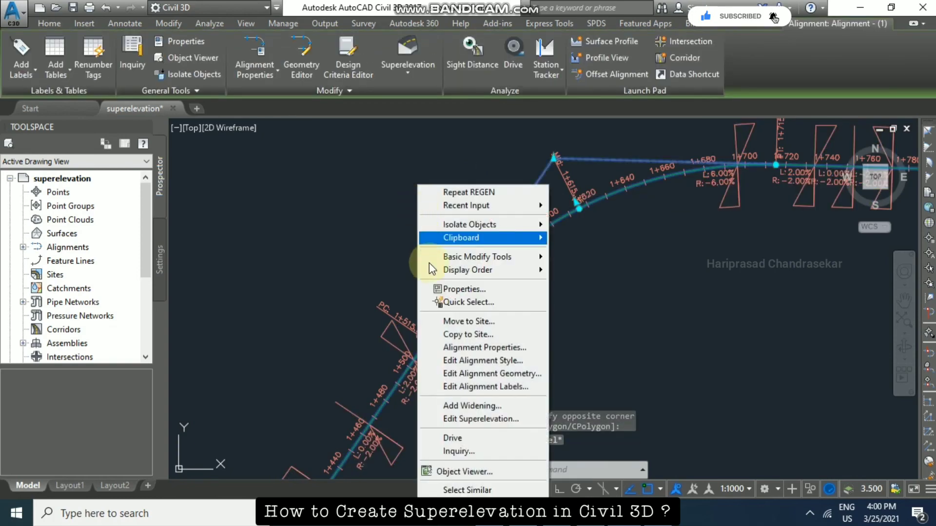
{"action": "left_click", "coordinate": [475, 386]}
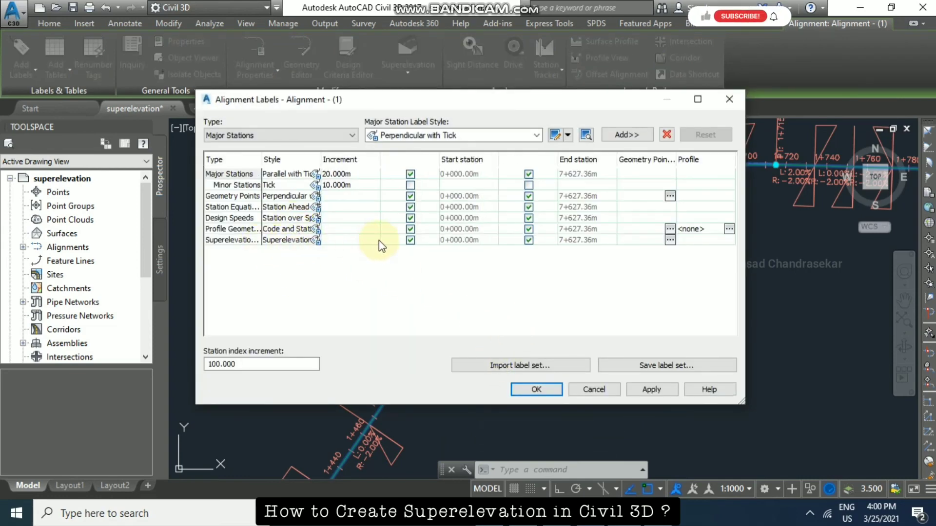
{"action": "left_click", "coordinate": [539, 134]}
{"action": "left_click", "coordinate": [539, 133]}
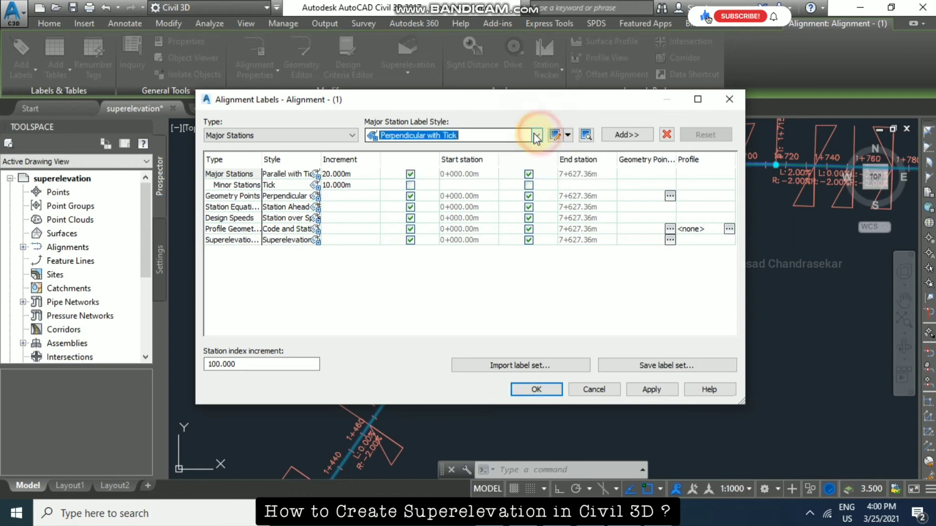
{"action": "left_click", "coordinate": [292, 136]}
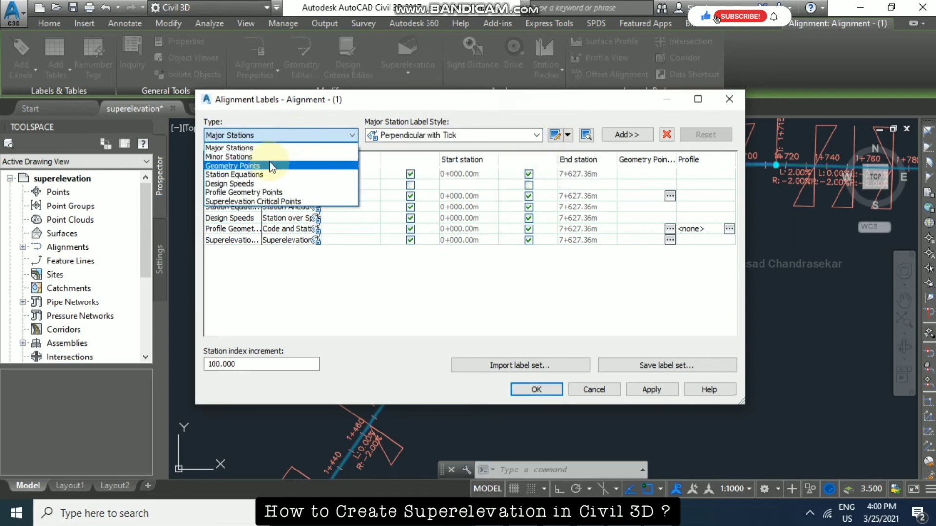
{"action": "left_click", "coordinate": [251, 201]}
{"action": "left_click", "coordinate": [537, 389]}
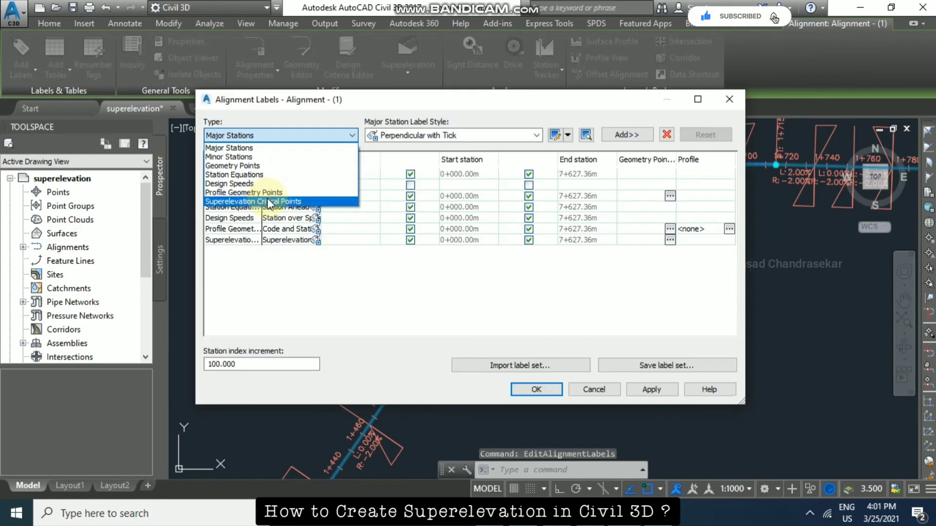
{"action": "left_click", "coordinate": [267, 198]}
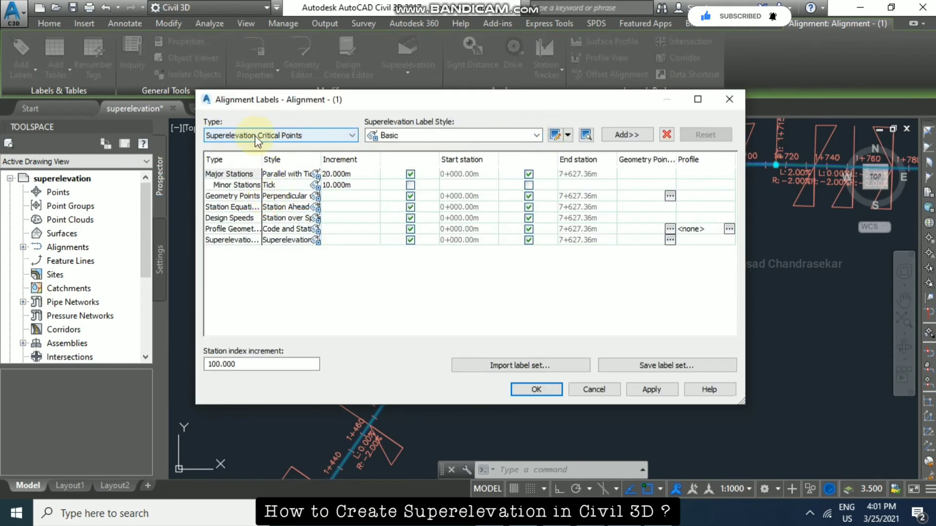
- Add superelevation labels in the Critical Points style for all listed superelevation points and apply them to the alignment
{"action": "left_click", "coordinate": [536, 137]}
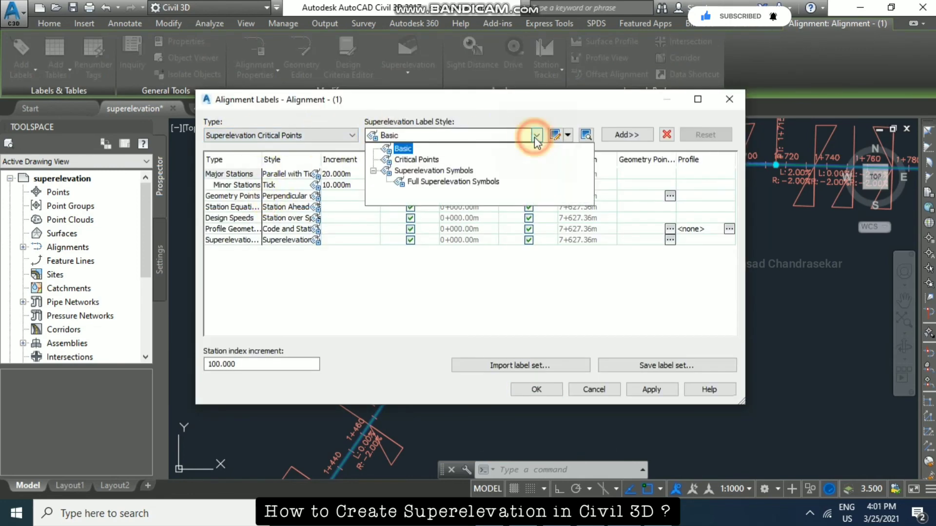
{"action": "left_click", "coordinate": [424, 161]}
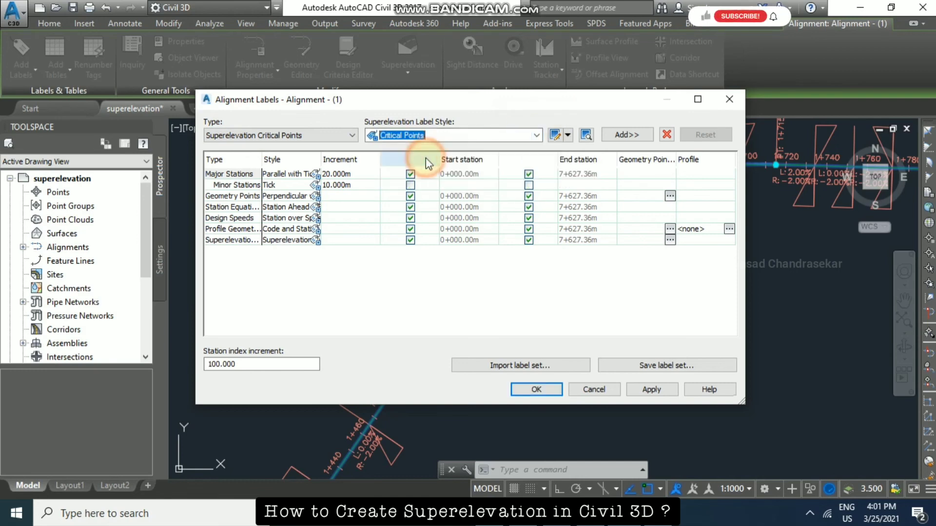
{"action": "left_click", "coordinate": [626, 137]}
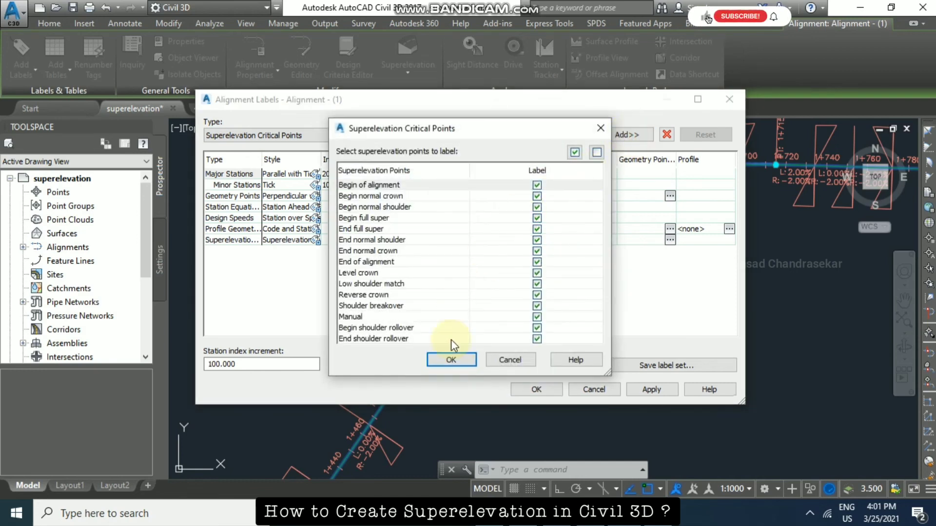
{"action": "left_click", "coordinate": [451, 359]}
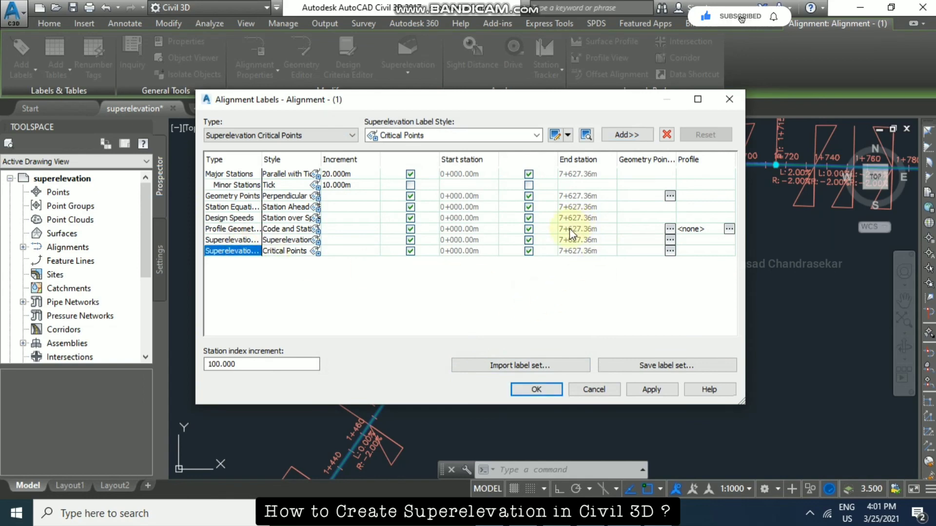
{"action": "left_click", "coordinate": [642, 390]}
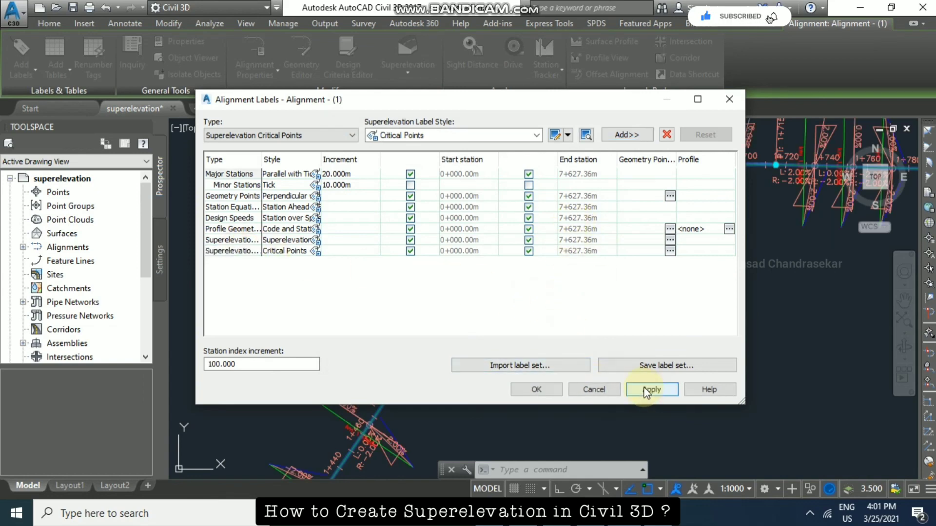
{"action": "left_click", "coordinate": [544, 389]}
- Examine the new critical point labels with cross slopes and stations at the start of the first curve
{"action": "scroll", "coordinate": [487, 267], "scroll_direction": "up", "scroll_amount": 5}
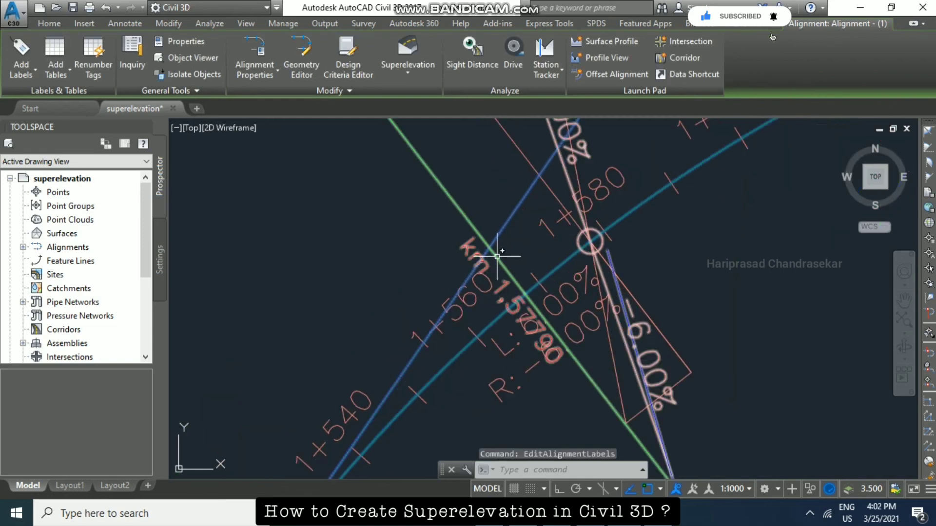
{"action": "scroll", "coordinate": [467, 219], "scroll_direction": "down", "scroll_amount": 5}
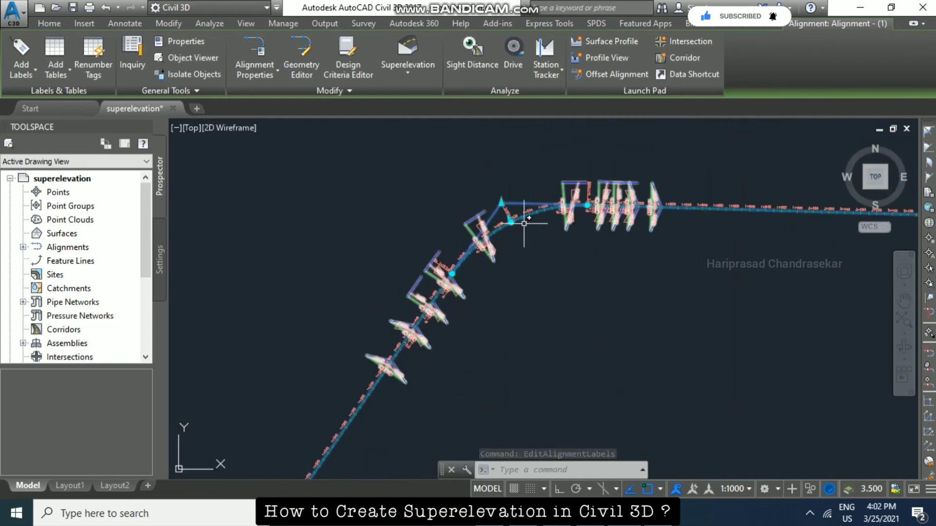
{"action": "scroll", "coordinate": [401, 342], "scroll_direction": "up", "scroll_amount": 3}
{"action": "scroll", "coordinate": [399, 302], "scroll_direction": "up", "scroll_amount": 3}
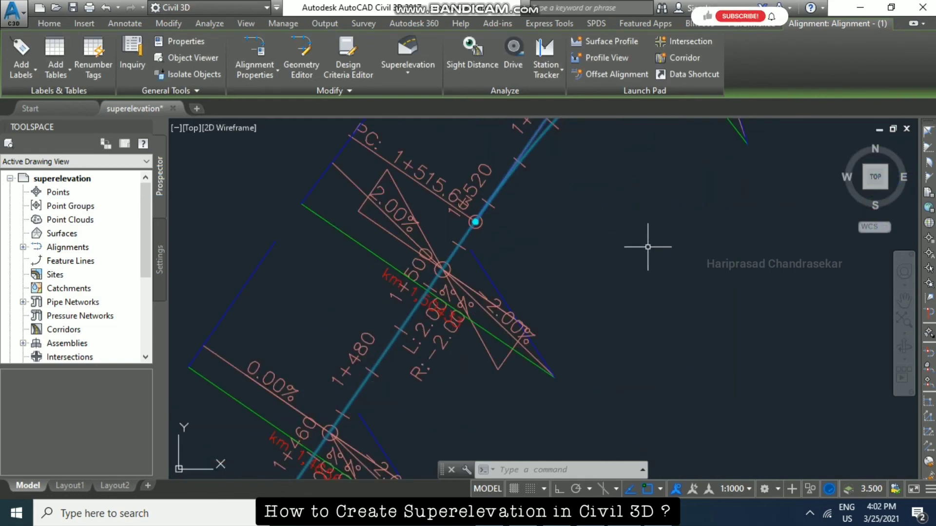
{"action": "scroll", "coordinate": [599, 263], "scroll_direction": "up", "scroll_amount": 3}
{"action": "scroll", "coordinate": [600, 264], "scroll_direction": "down", "scroll_amount": 2}
{"action": "scroll", "coordinate": [418, 267], "scroll_direction": "down", "scroll_amount": 2}
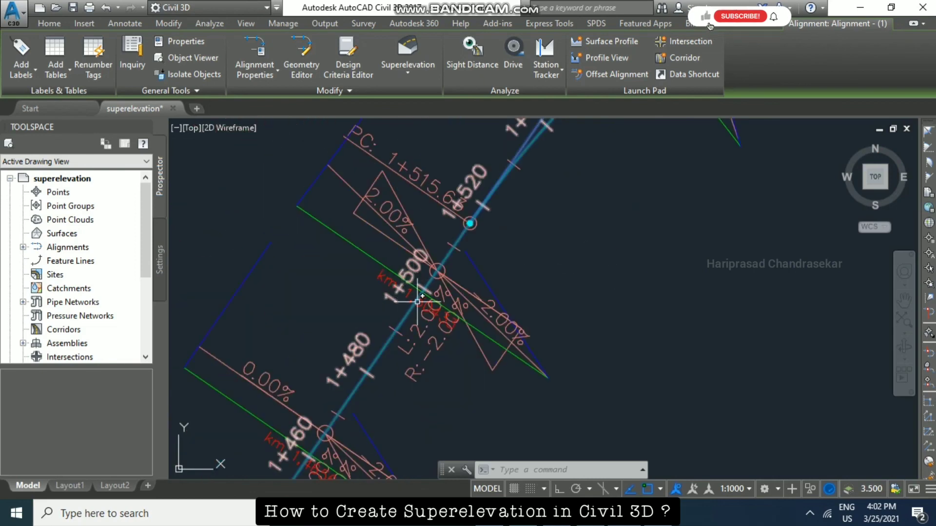
{"action": "scroll", "coordinate": [377, 302], "scroll_direction": "down", "scroll_amount": 2}
{"action": "scroll", "coordinate": [455, 251], "scroll_direction": "down", "scroll_amount": 2}
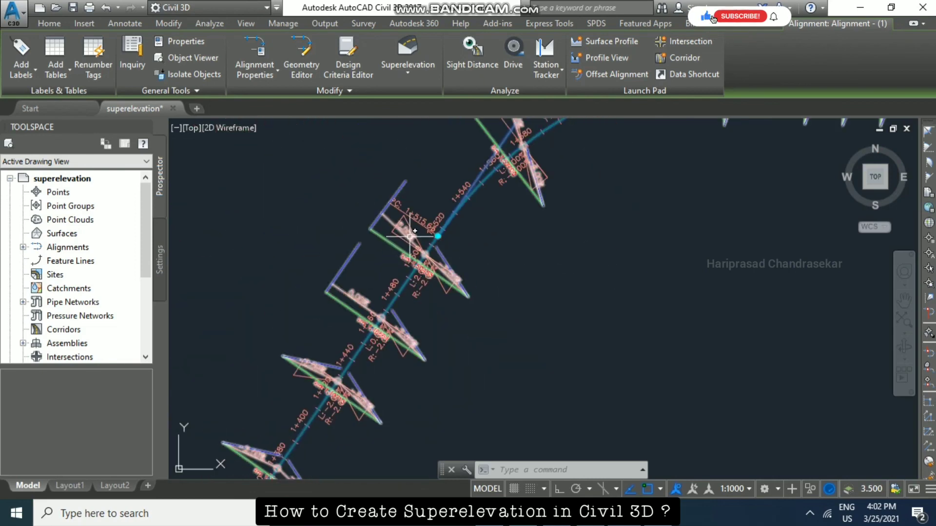
- Follow the alignment from the end of the first curve to the second curve and inspect the critical point labels there
{"action": "middle_click_drag", "start_coordinate": [485, 240], "coordinate": [614, 228]}
{"action": "scroll", "coordinate": [626, 261], "scroll_direction": "down", "scroll_amount": 2}
{"action": "scroll", "coordinate": [543, 355], "scroll_direction": "down", "scroll_amount": 2}
{"action": "middle_click_drag", "start_coordinate": [543, 355], "coordinate": [459, 355]}
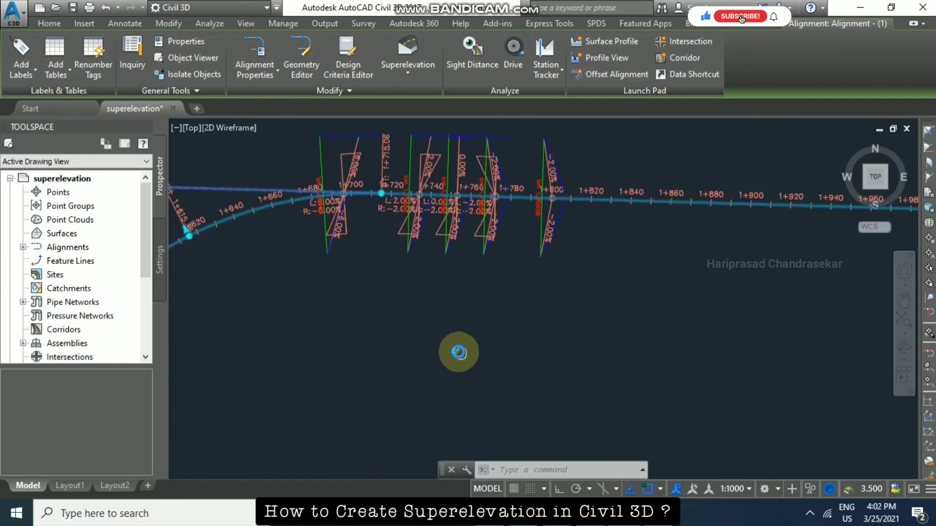
{"action": "scroll", "coordinate": [650, 372], "scroll_direction": "down", "scroll_amount": 2}
{"action": "middle_click_drag", "start_coordinate": [650, 372], "coordinate": [434, 334]}
{"action": "scroll", "coordinate": [689, 324], "scroll_direction": "down", "scroll_amount": 2}
{"action": "scroll", "coordinate": [574, 281], "scroll_direction": "up", "scroll_amount": 3}
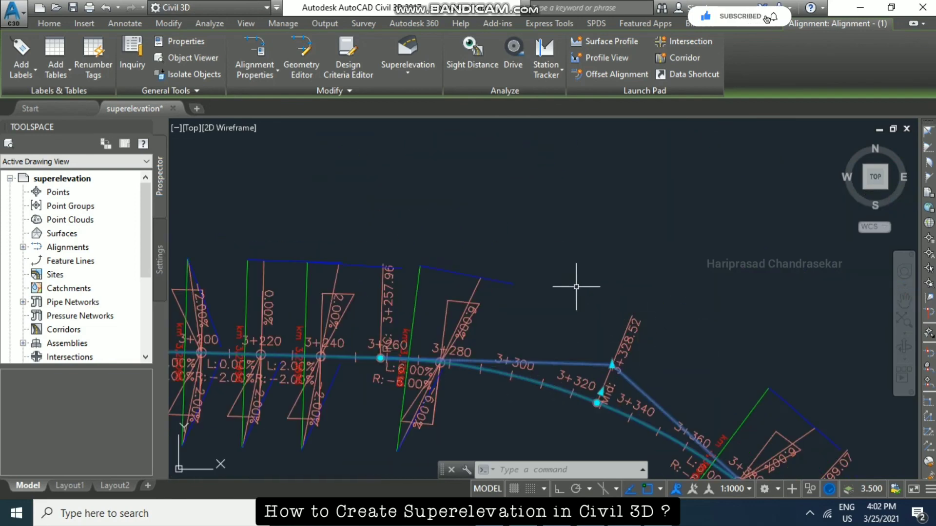
{"action": "scroll", "coordinate": [574, 282], "scroll_direction": "up", "scroll_amount": 2}
{"action": "middle_click_drag", "start_coordinate": [574, 282], "coordinate": [674, 208]}
{"action": "scroll", "coordinate": [681, 207], "scroll_direction": "down", "scroll_amount": 2}
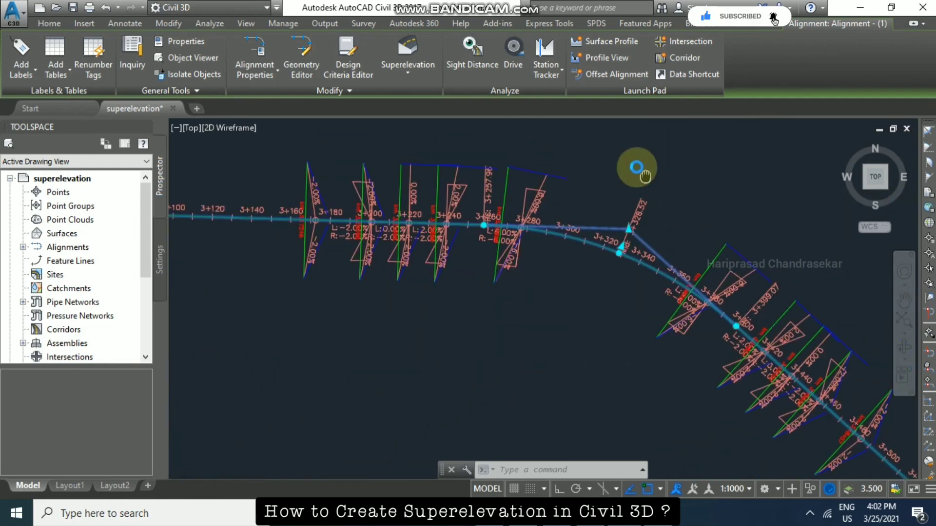
{"action": "middle_click_drag", "start_coordinate": [637, 163], "coordinate": [660, 179]}
{"action": "scroll", "coordinate": [699, 187], "scroll_direction": "down", "scroll_amount": 1}
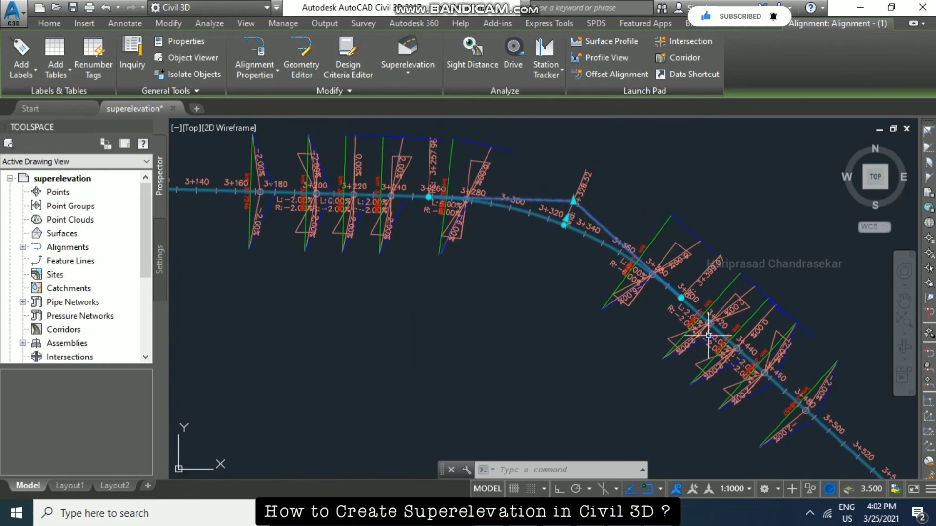
- Inspect the first curve's entry transition from ENS to BFS in the superelevation view
{"action": "scroll", "coordinate": [562, 211], "scroll_direction": "down", "scroll_amount": 5}
{"action": "middle_click_drag", "start_coordinate": [562, 210], "coordinate": [581, 271]}
{"action": "scroll", "coordinate": [581, 272], "scroll_direction": "up", "scroll_amount": 4}
{"action": "middle_click_drag", "start_coordinate": [522, 252], "coordinate": [408, 215]}
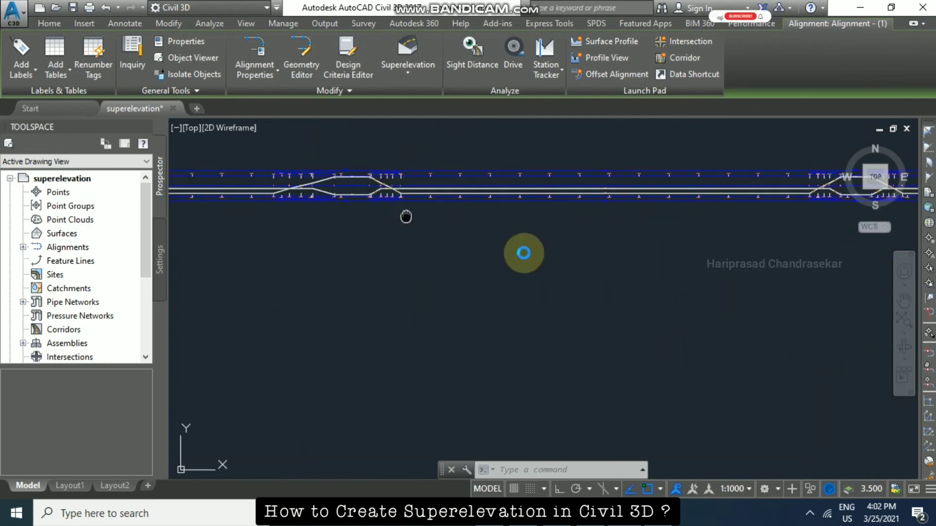
{"action": "scroll", "coordinate": [512, 195], "scroll_direction": "up", "scroll_amount": 5}
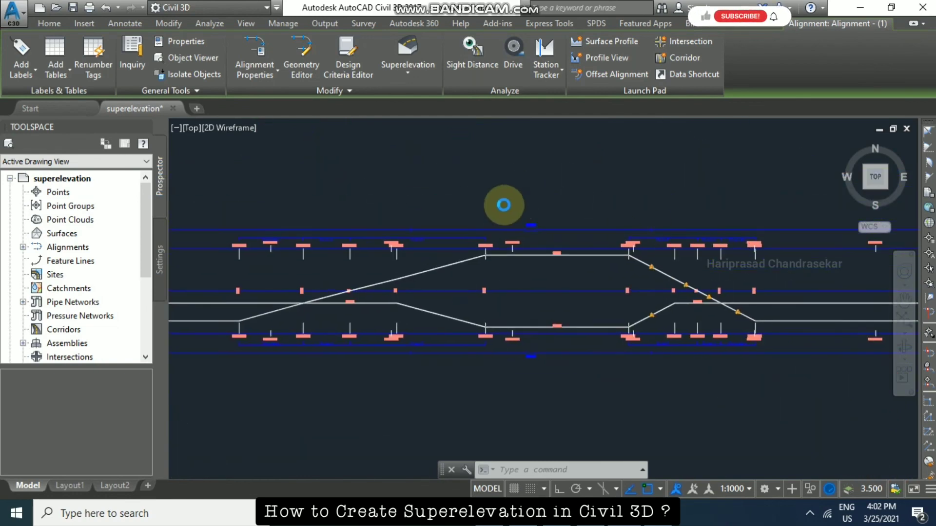
{"action": "scroll", "coordinate": [565, 198], "scroll_direction": "up", "scroll_amount": 4}
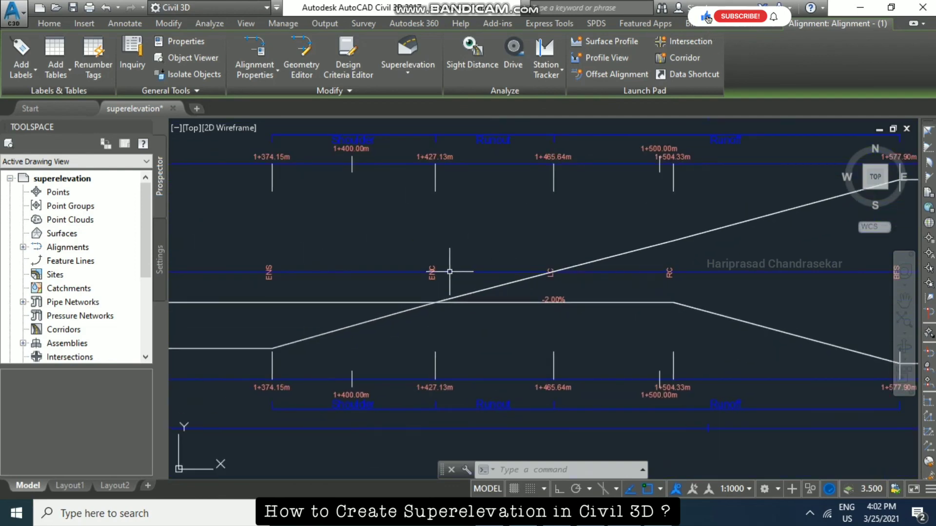